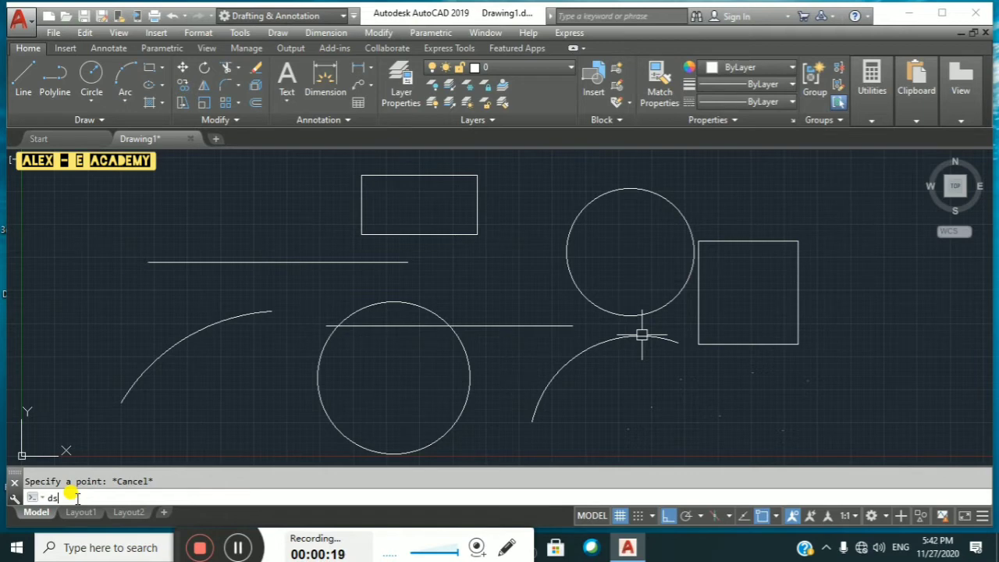
Clear the Midpoint and Parallel object snap modes in the drafting settings, leaving only Endpoint enabled
key("Return")
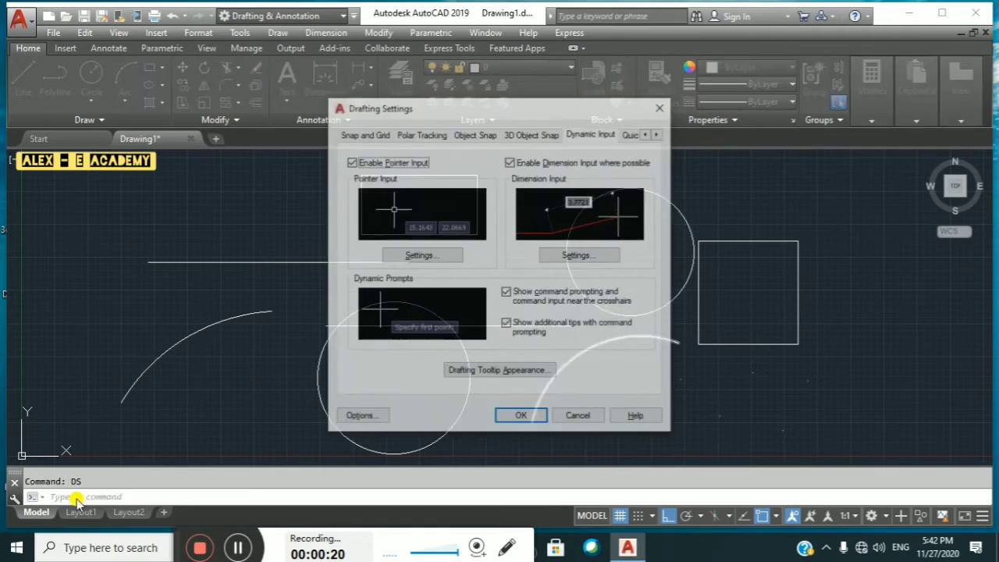
left_click(485, 134)
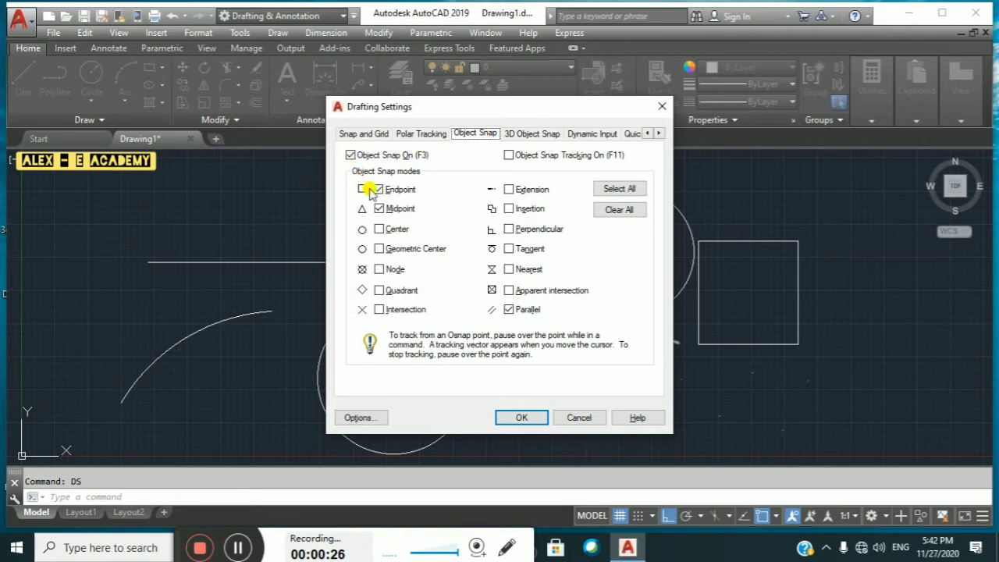
left_click(508, 309)
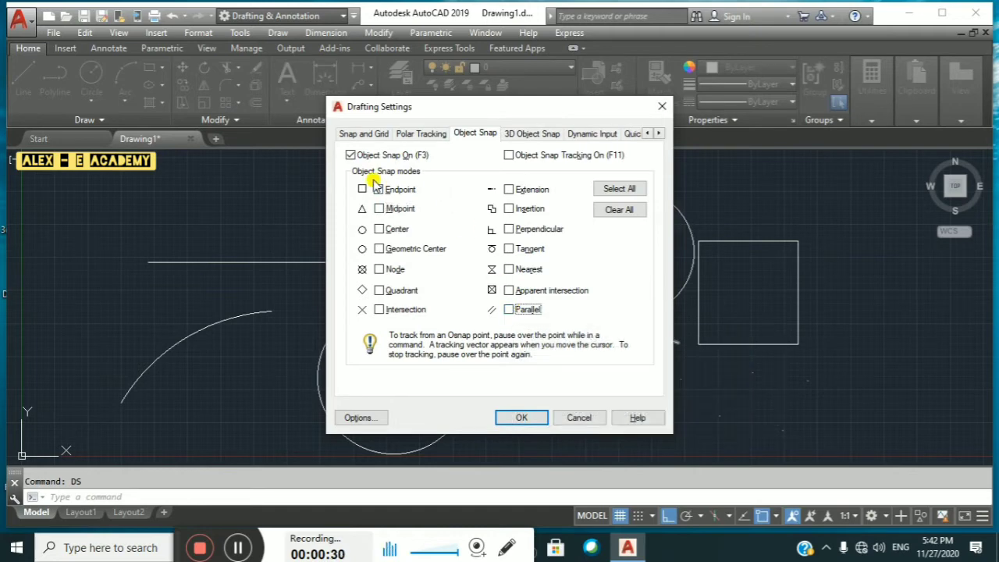
left_click(520, 417)
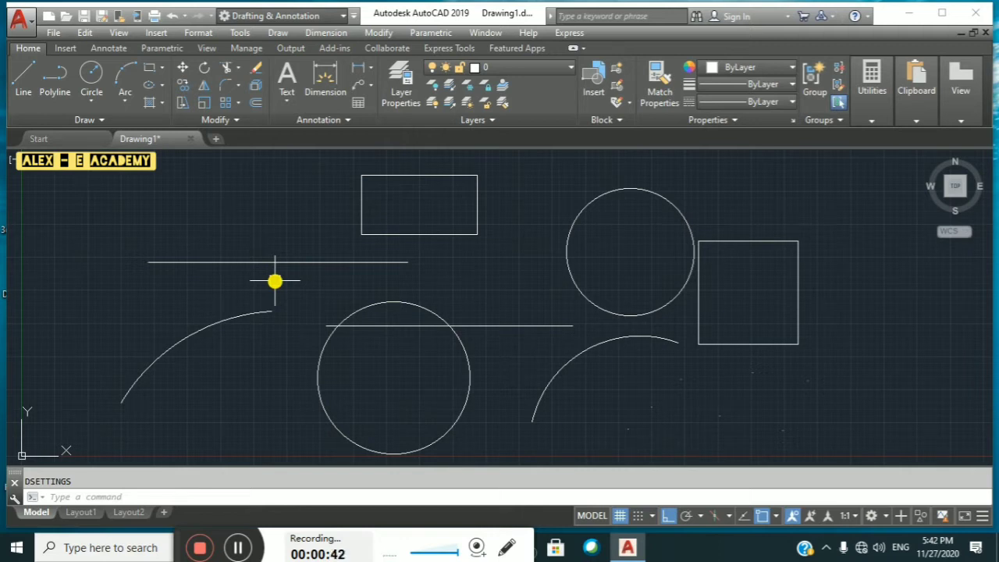
Enable the Midpoint object snap during a Line command and cancel the line
key("Return")
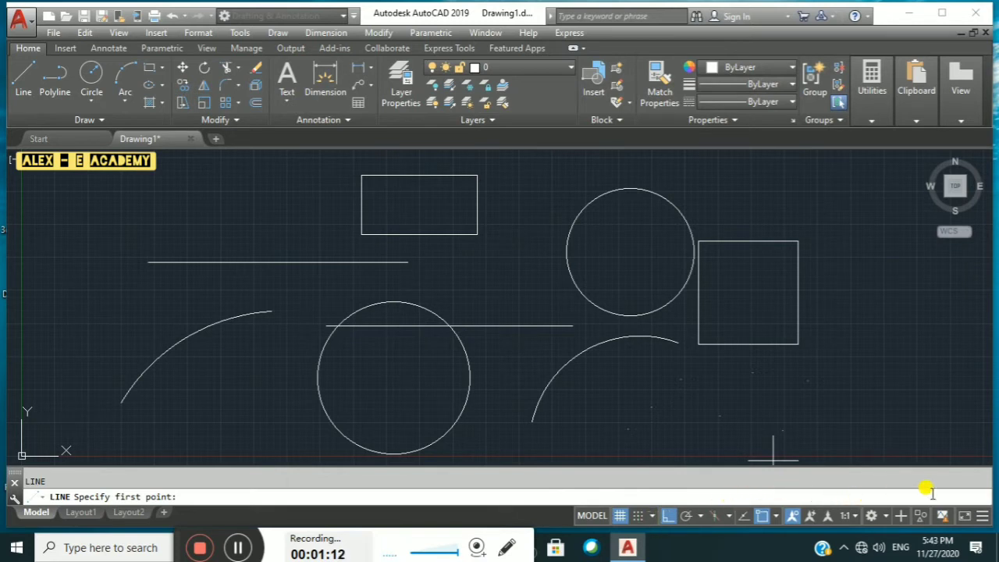
left_click(774, 517)
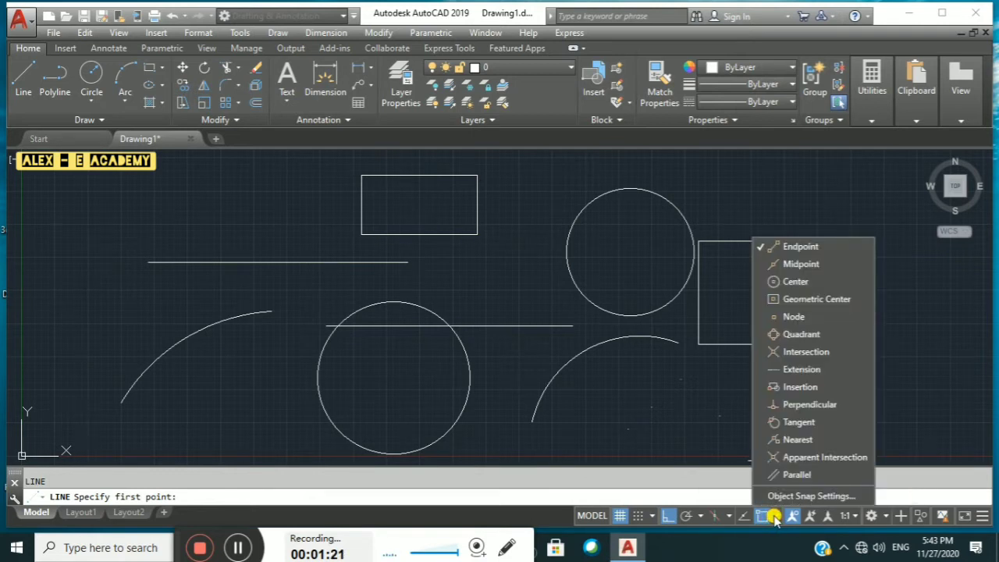
left_click(763, 265)
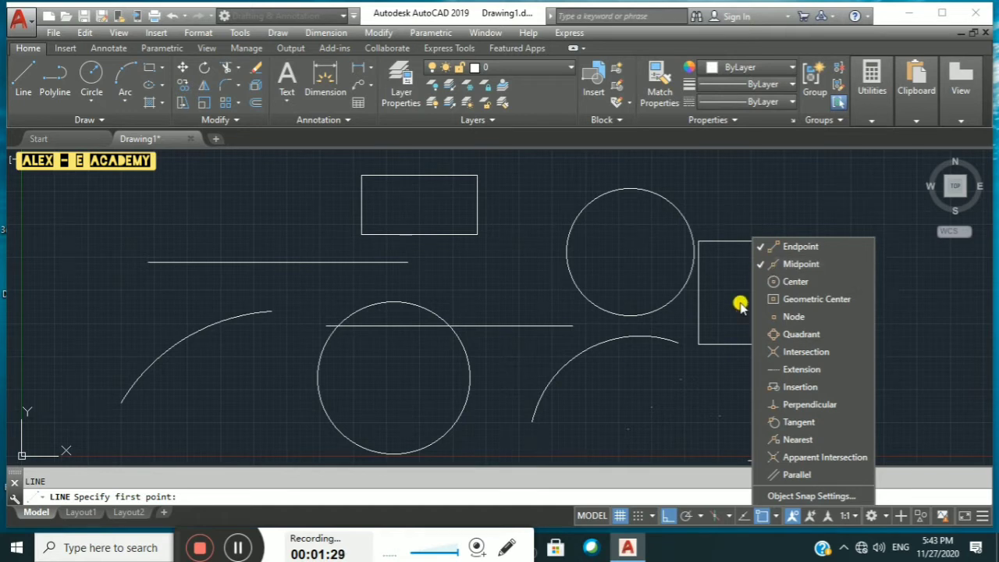
left_click(718, 355)
left_click(718, 357)
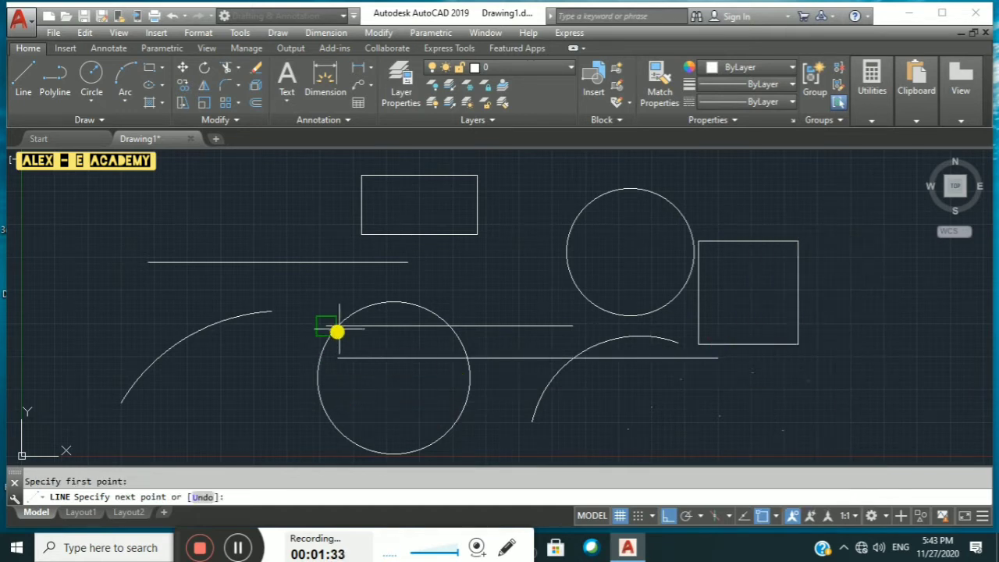
key("Escape")
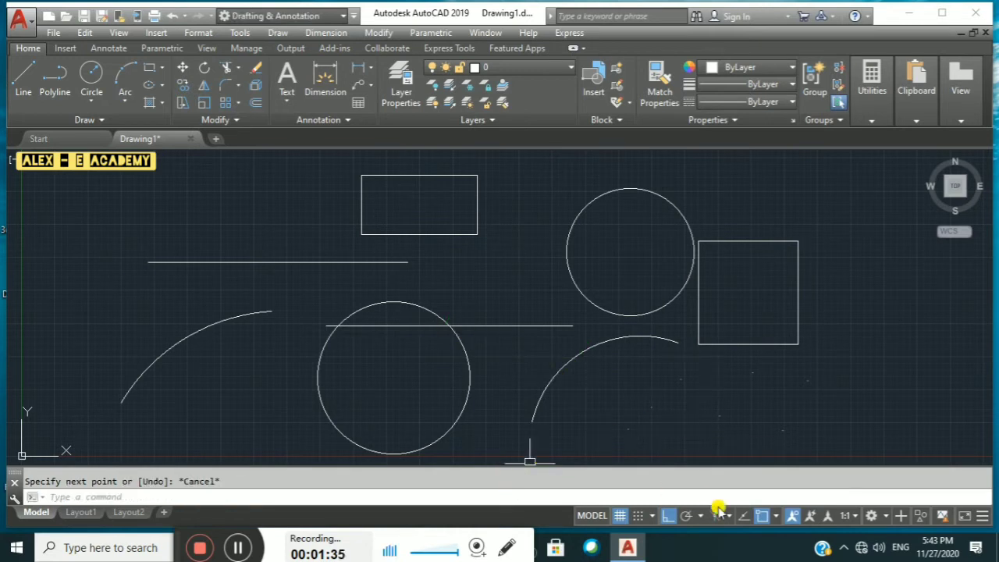
Start a line and enable the Center and Geometric Center object snaps
left_click(776, 515)
left_click(684, 432)
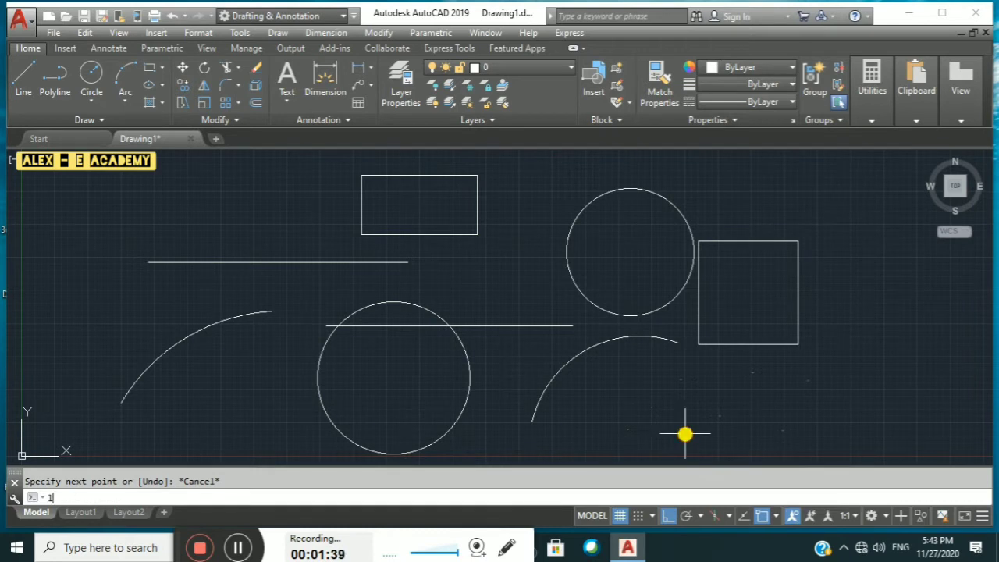
key("Return")
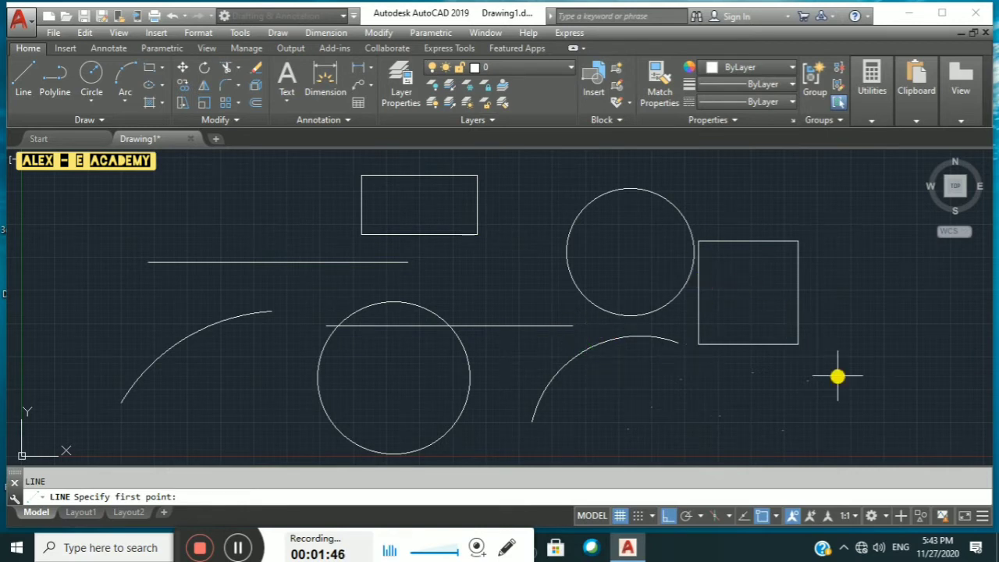
left_click(777, 516)
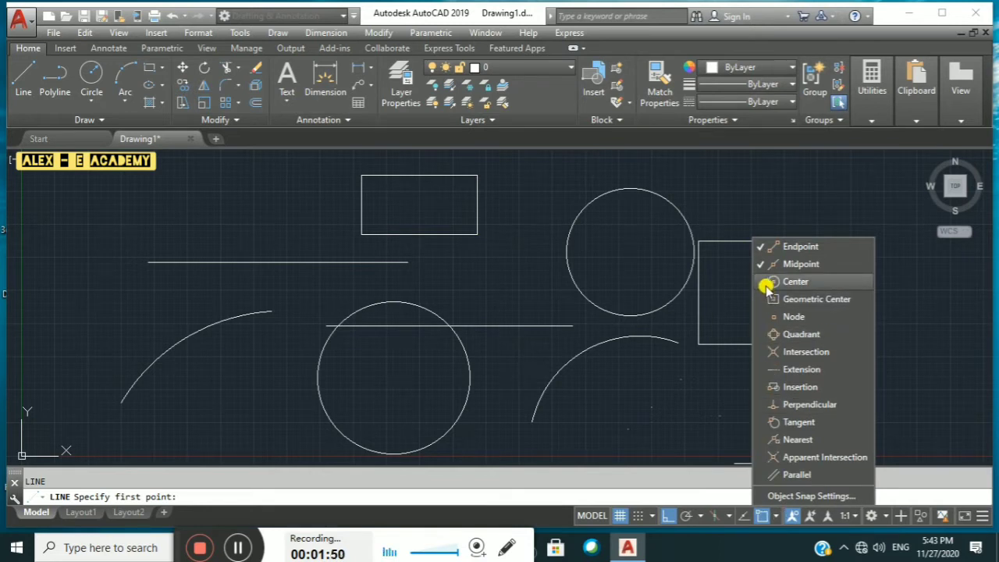
left_click(794, 282)
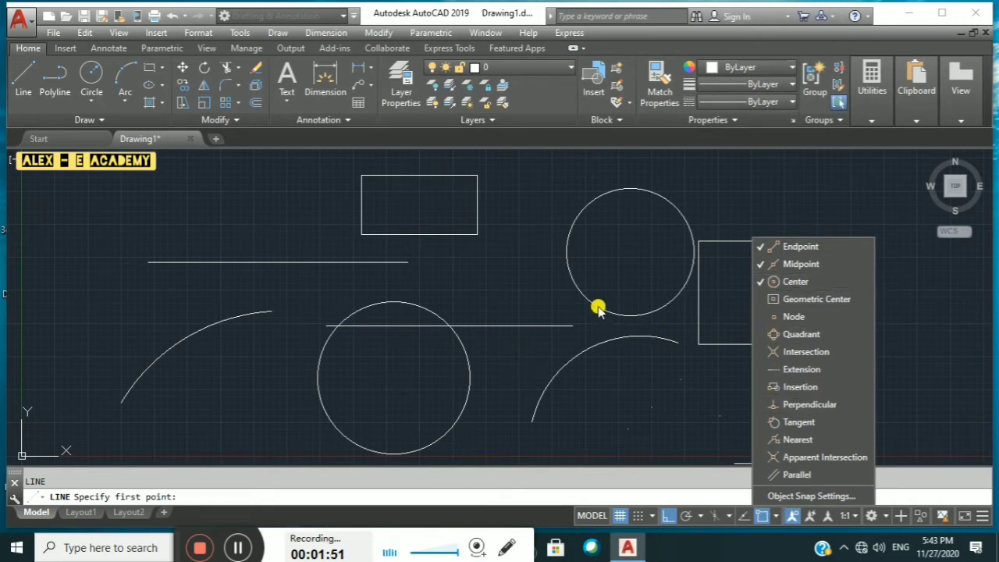
left_click(513, 301)
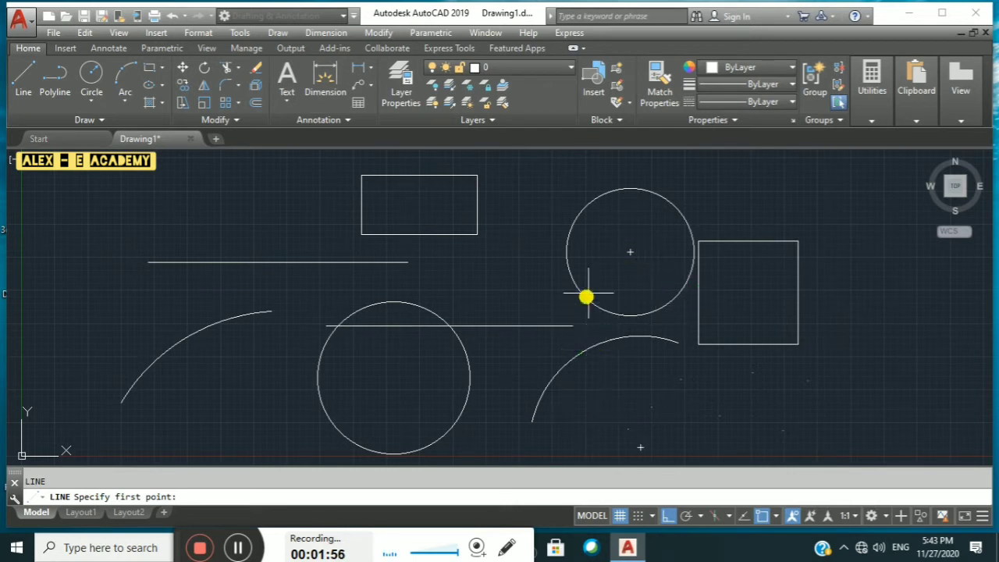
left_click(776, 516)
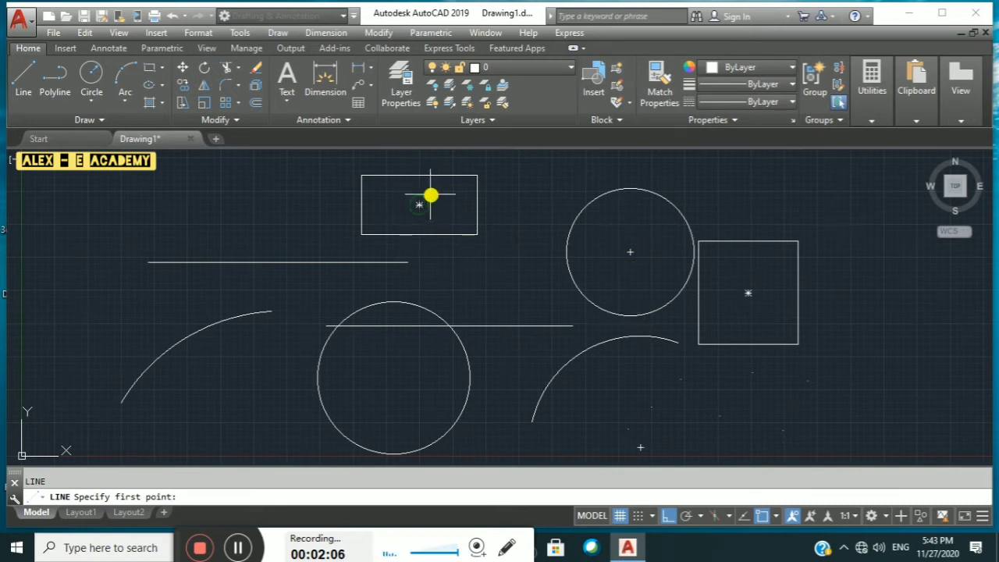
Enable the Node object snap and draw a zigzag line through the seven points below the square with Ortho off
left_click(776, 517)
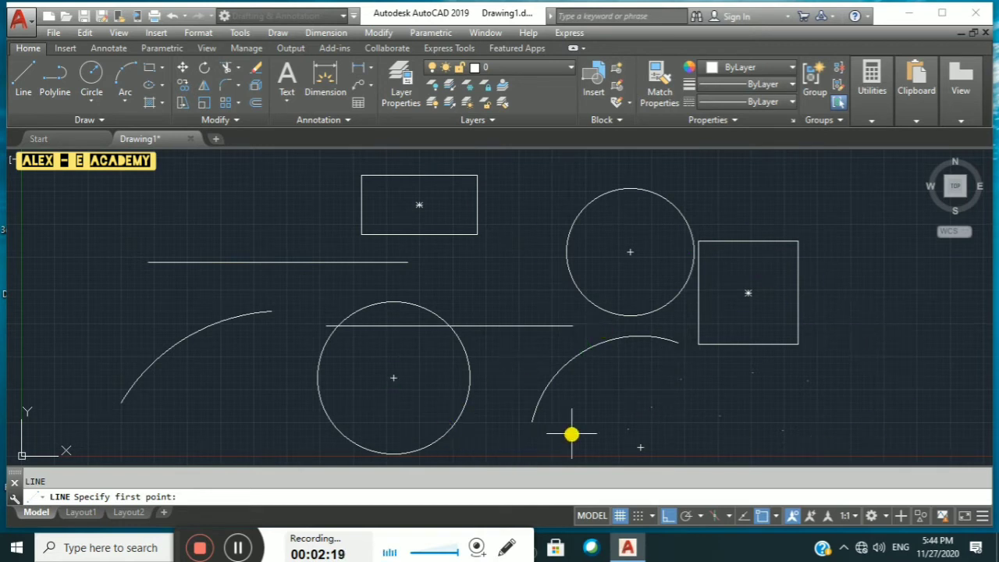
left_click(628, 428)
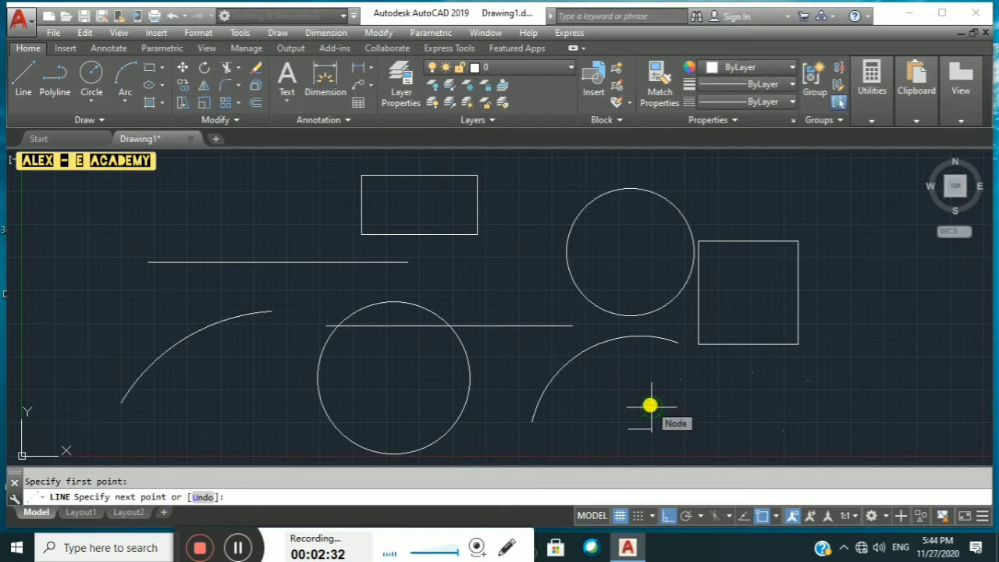
key("F8")
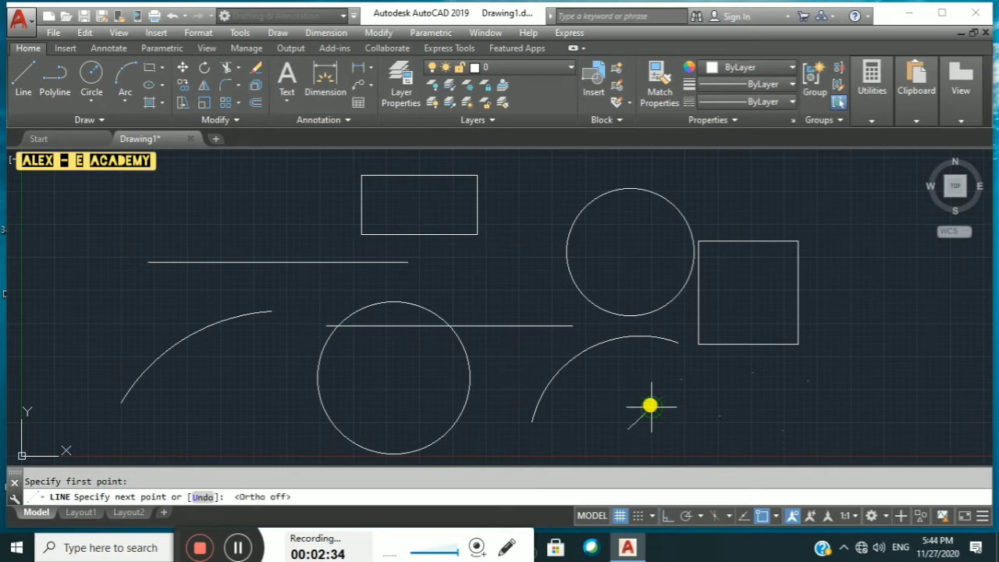
left_click(650, 405)
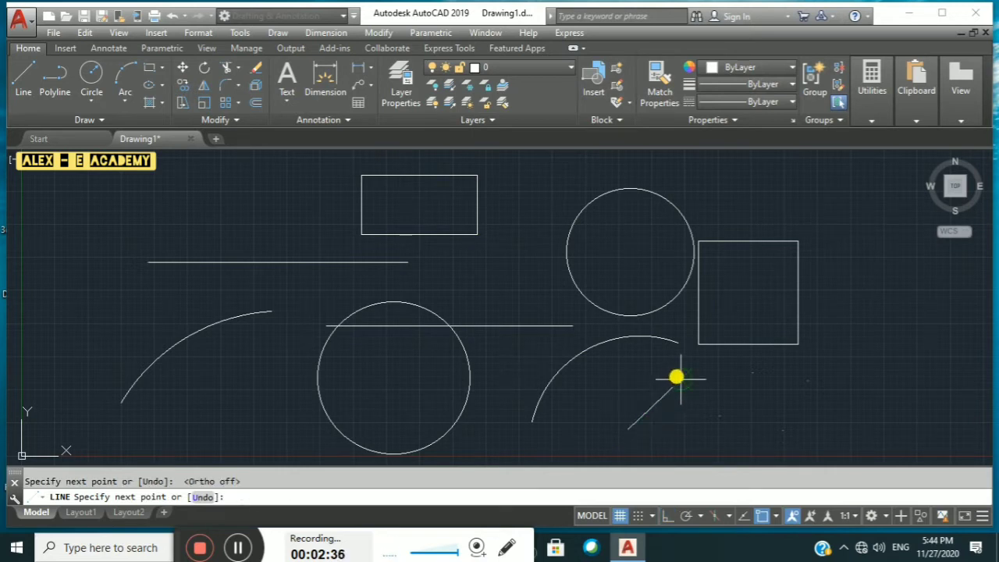
left_click(680, 380)
left_click(719, 415)
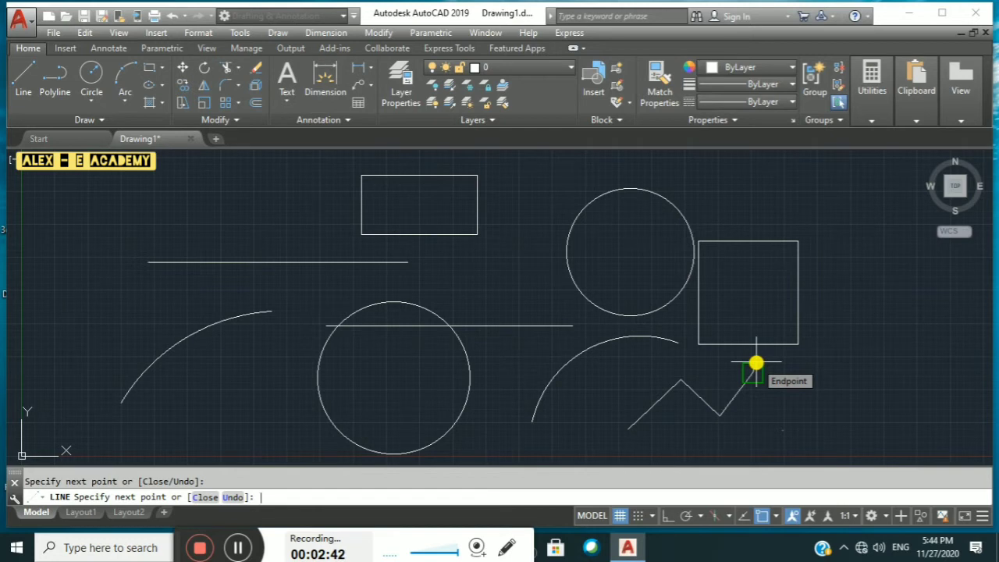
left_click(753, 375)
left_click(784, 430)
left_click(812, 384)
key("Escape")
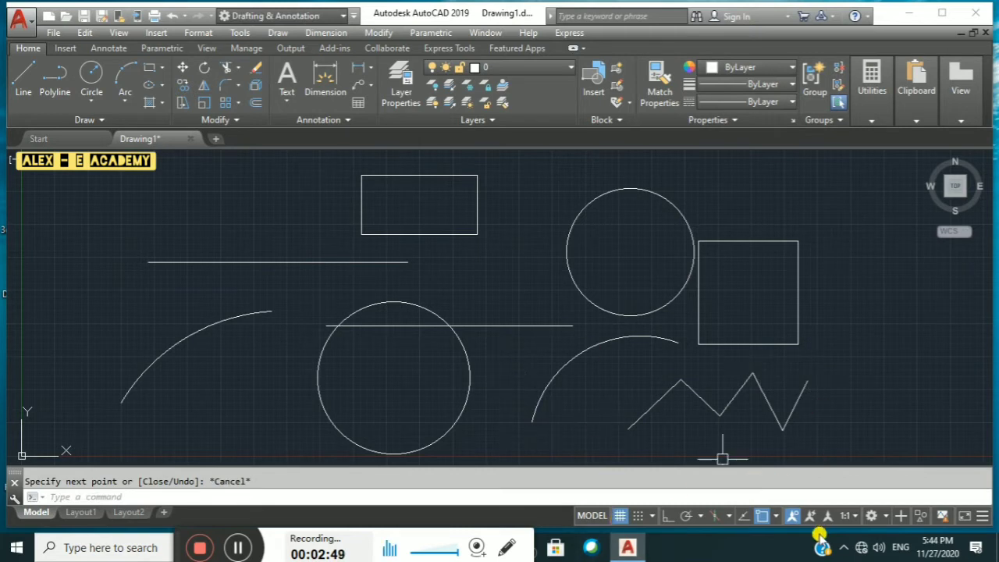
Enable the Quadrant object snap and clear any pending selection in the drawing
left_click(776, 516)
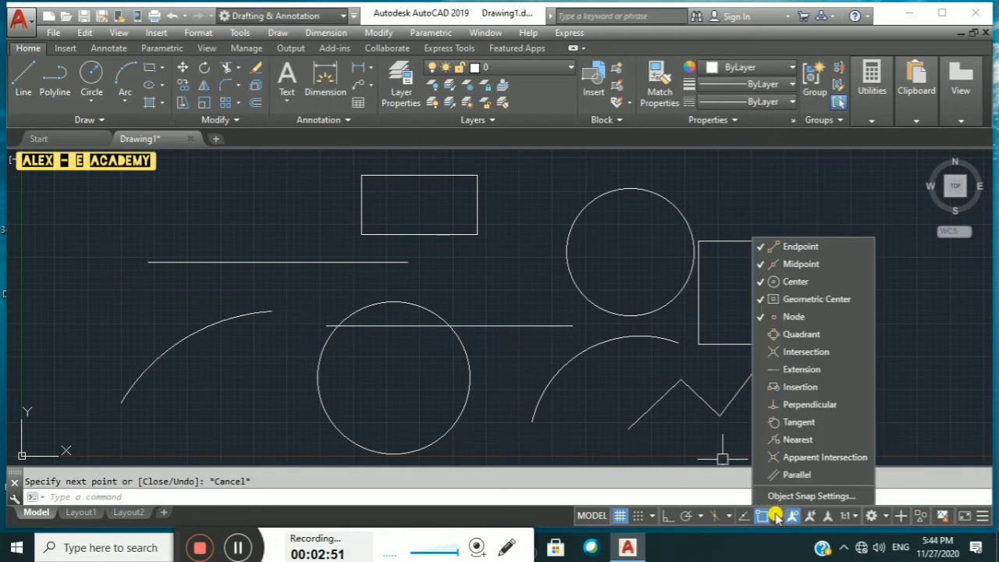
left_click(761, 332)
left_click(490, 397)
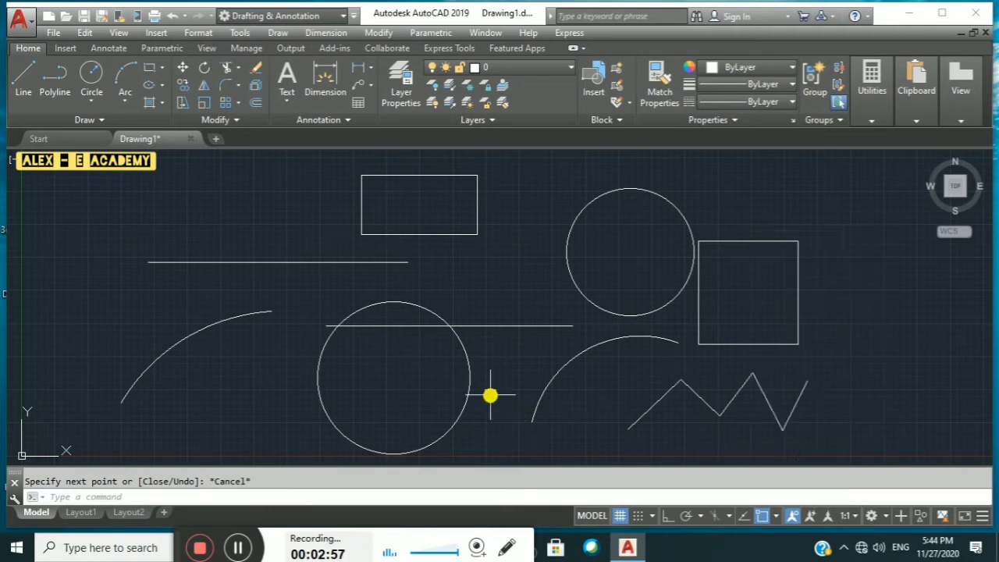
left_click(490, 395)
key("Escape")
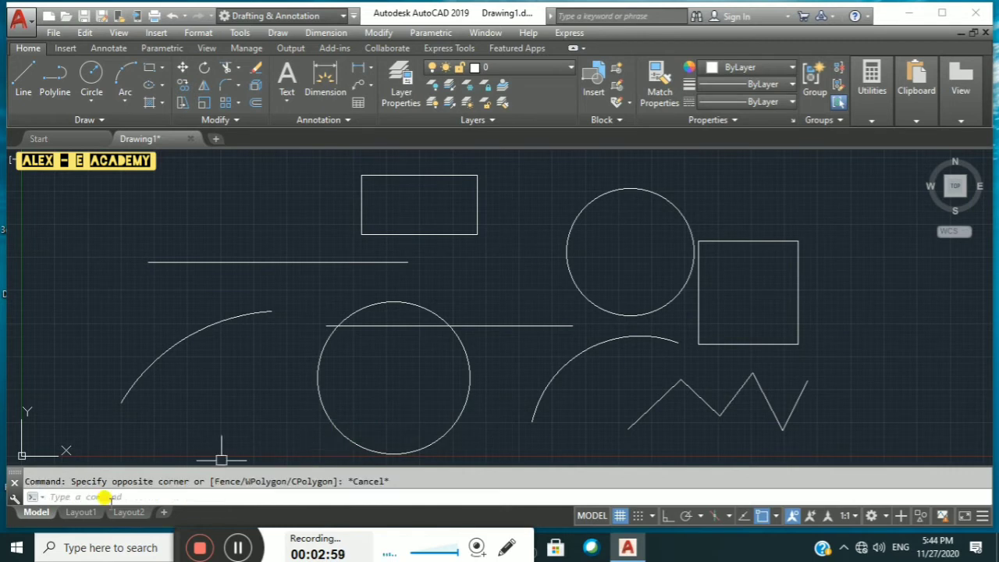
Start a line and enable the Intersection object snap
type("l")
key("Return")
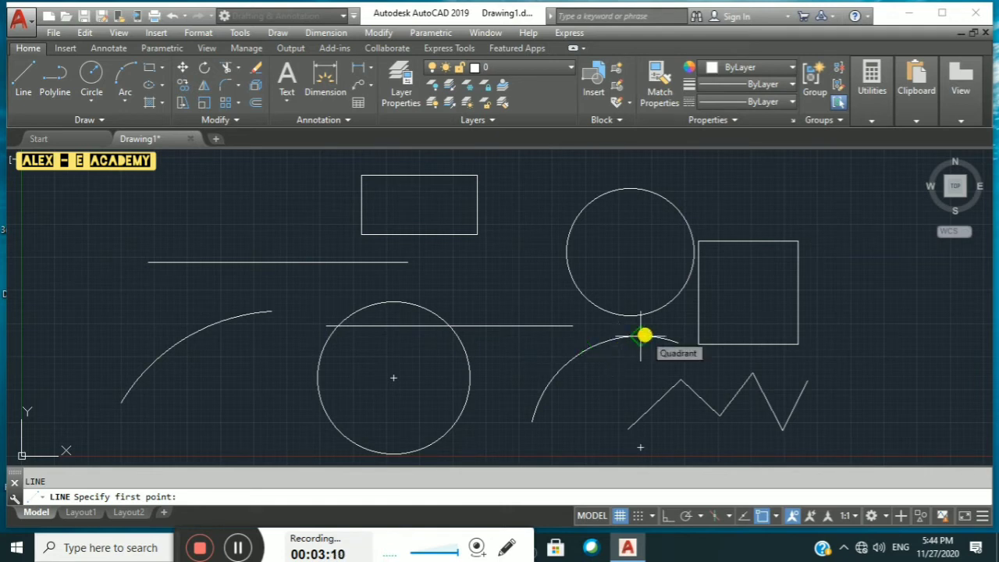
left_click(774, 517)
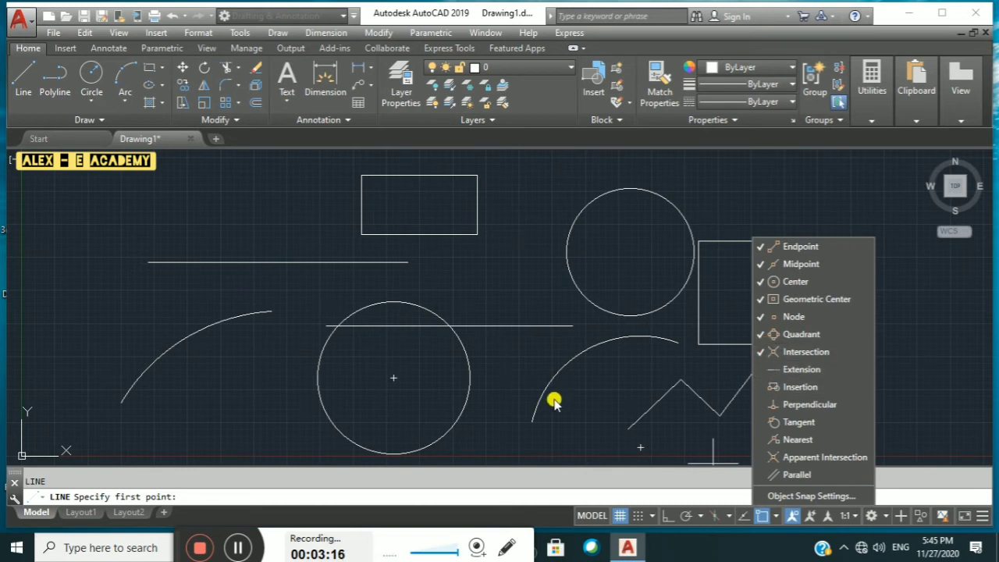
left_click(472, 340)
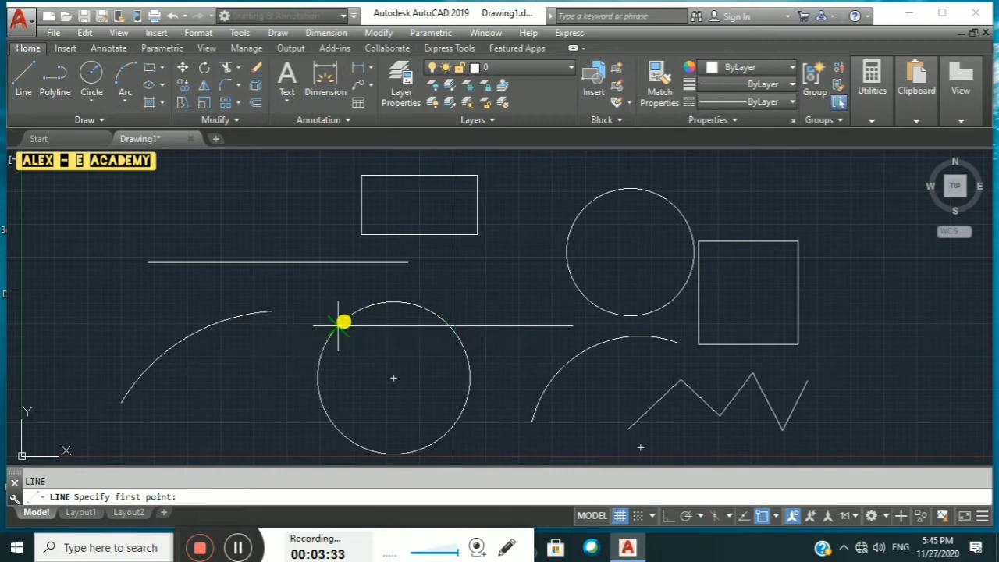
Enable the Extension object snap while the line command is active
left_click(774, 518)
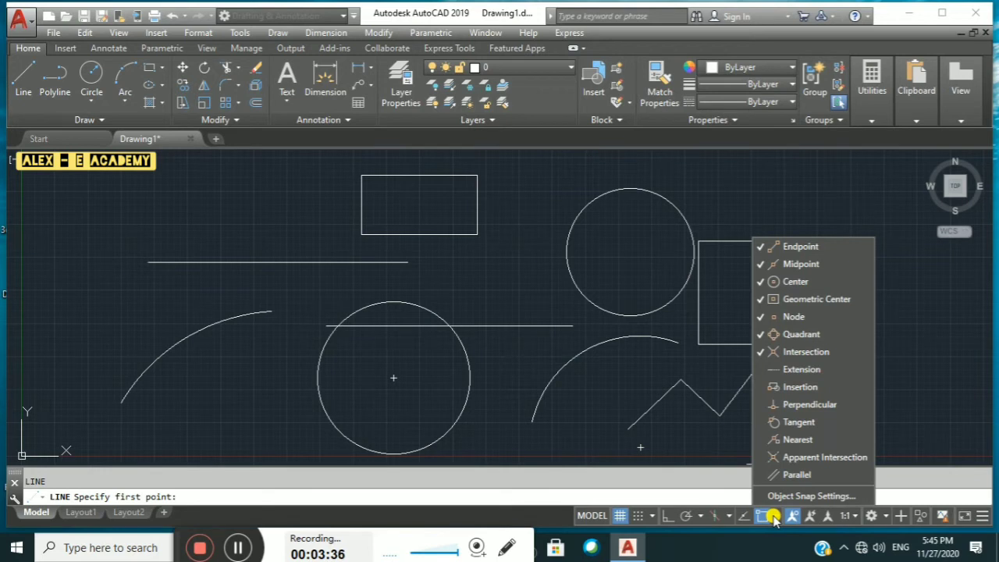
left_click(756, 367)
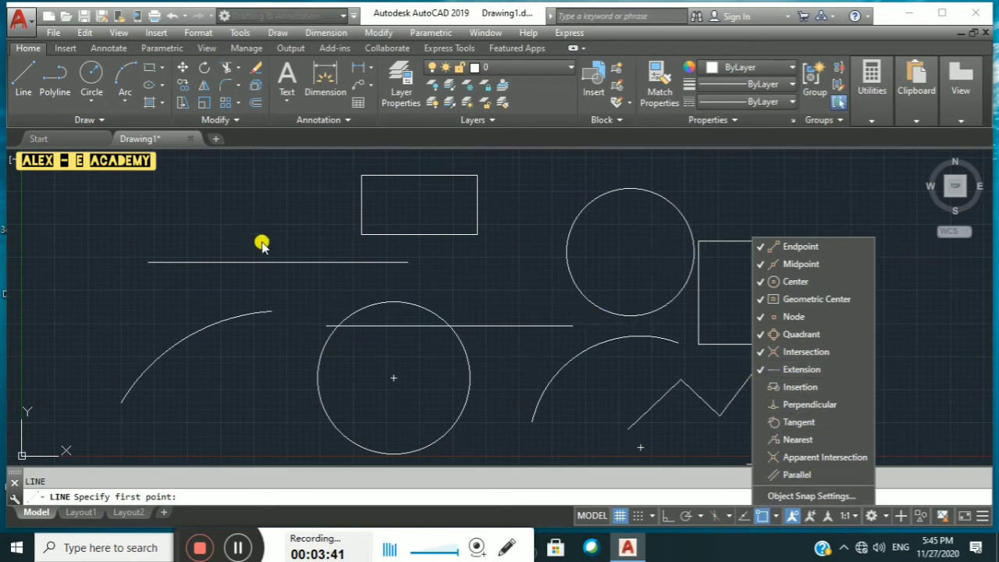
left_click(584, 362)
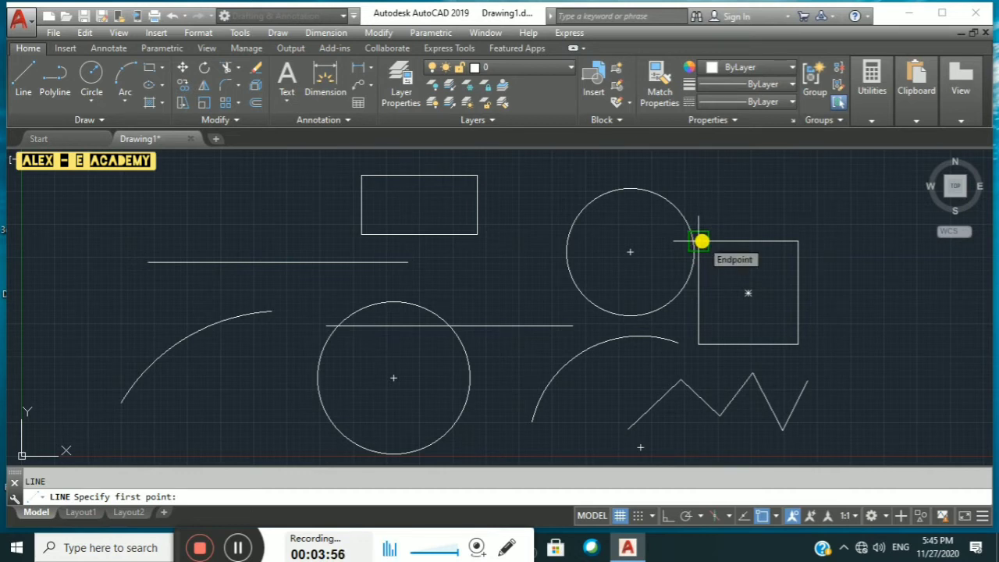
Draw a horizontal line above the square between the extensions of its two vertical sides, with Ortho on
left_click(698, 190)
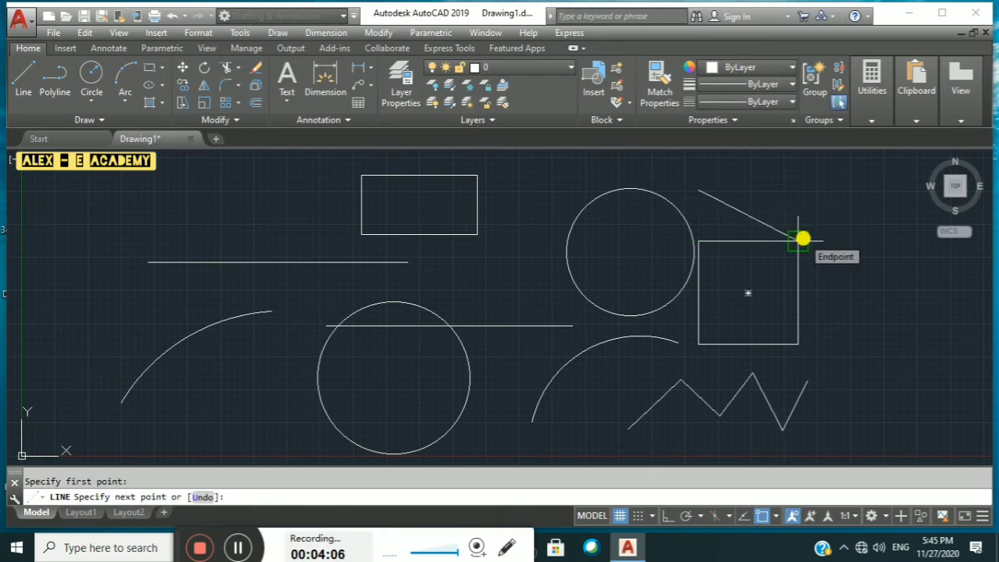
key("F8")
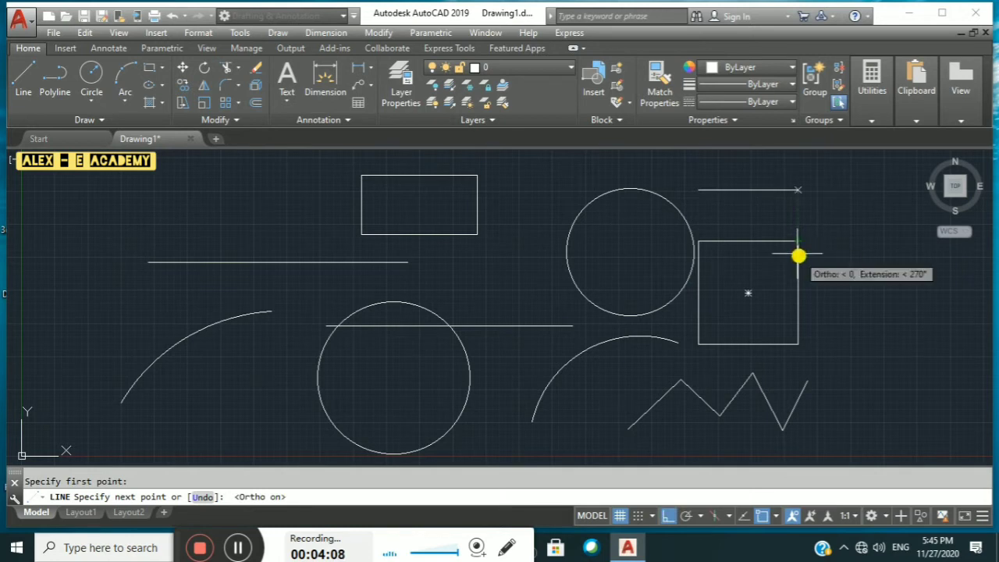
left_click(797, 191)
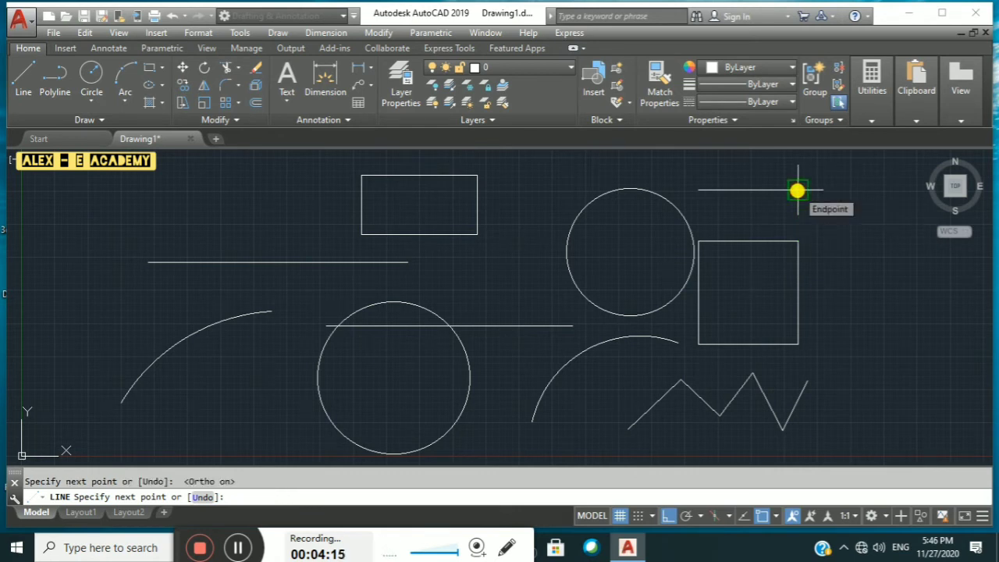
key("Escape")
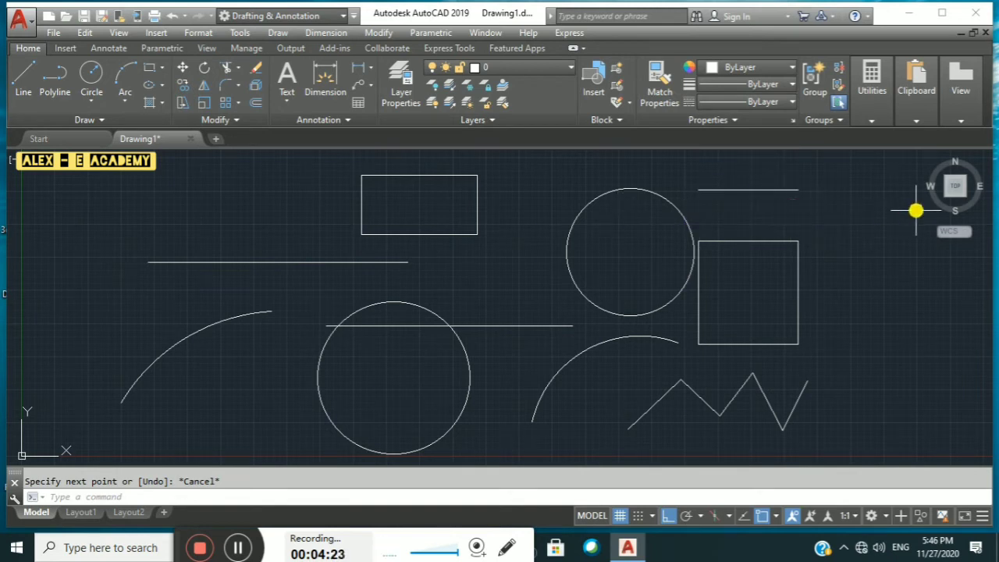
Enable the Insertion object snap in addition to the modes already active
left_click(776, 516)
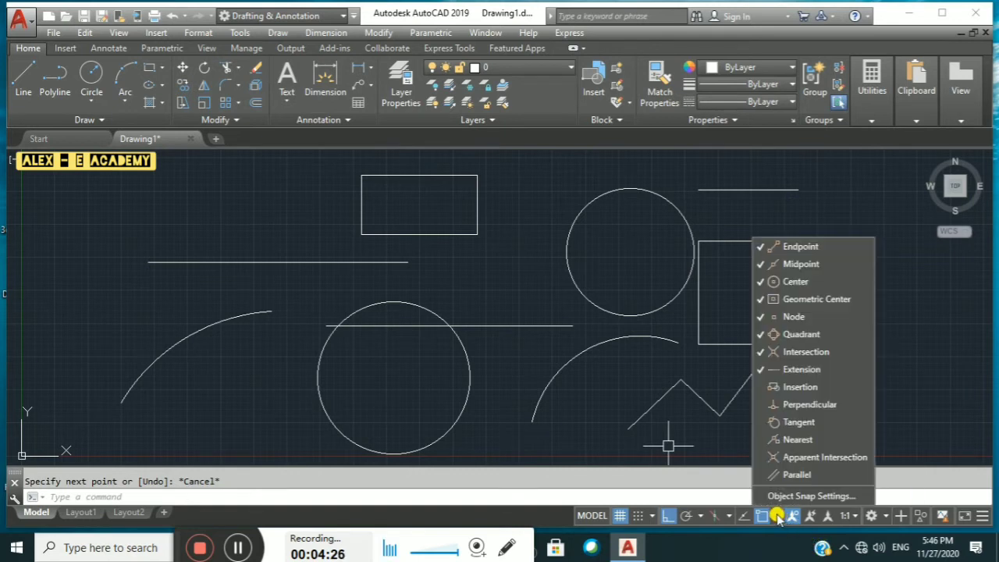
left_click(773, 386)
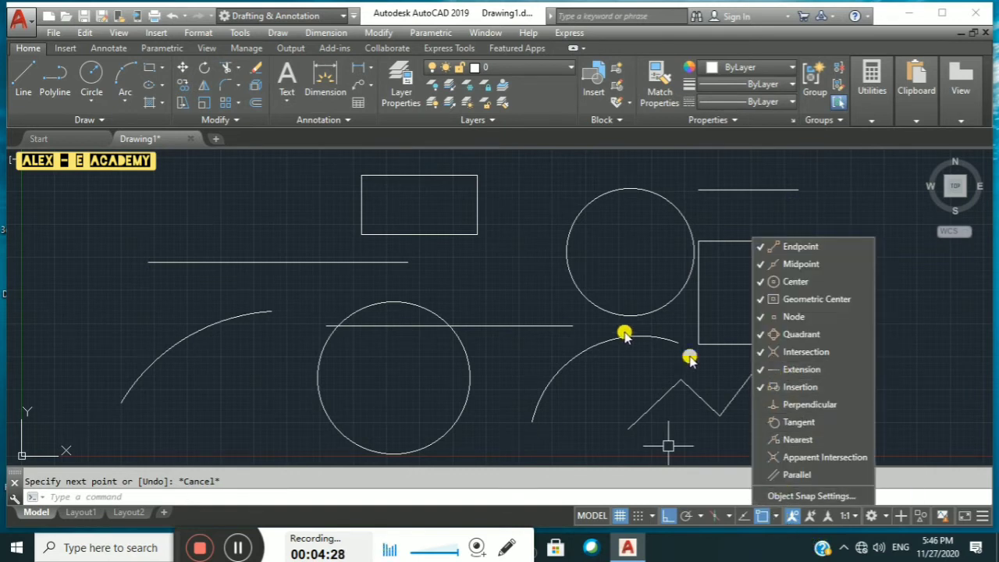
left_click(583, 327)
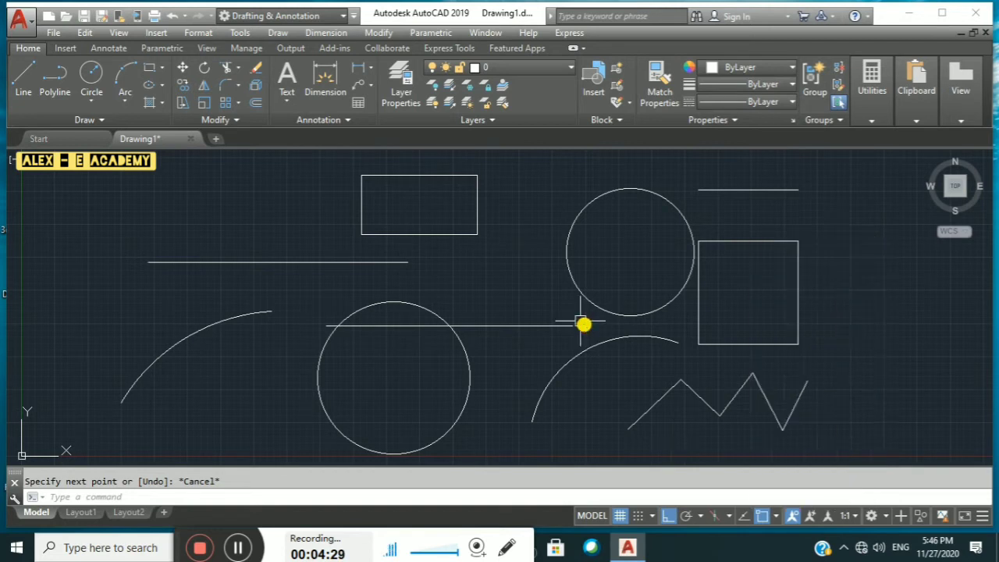
Create a multiline text box above the long horizontal line near the arc and enter "ykjb,kjg"
left_click(289, 94)
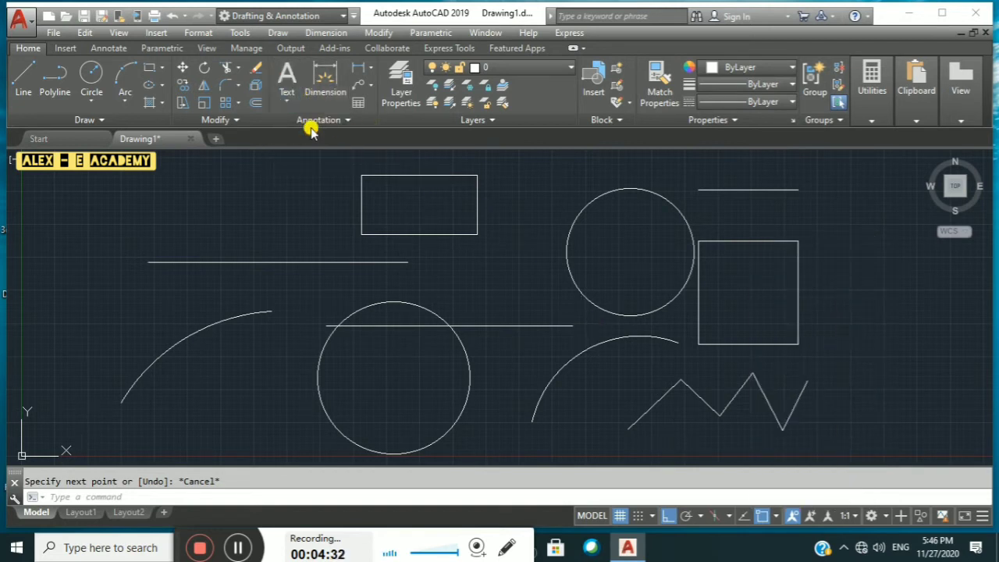
left_click(90, 207)
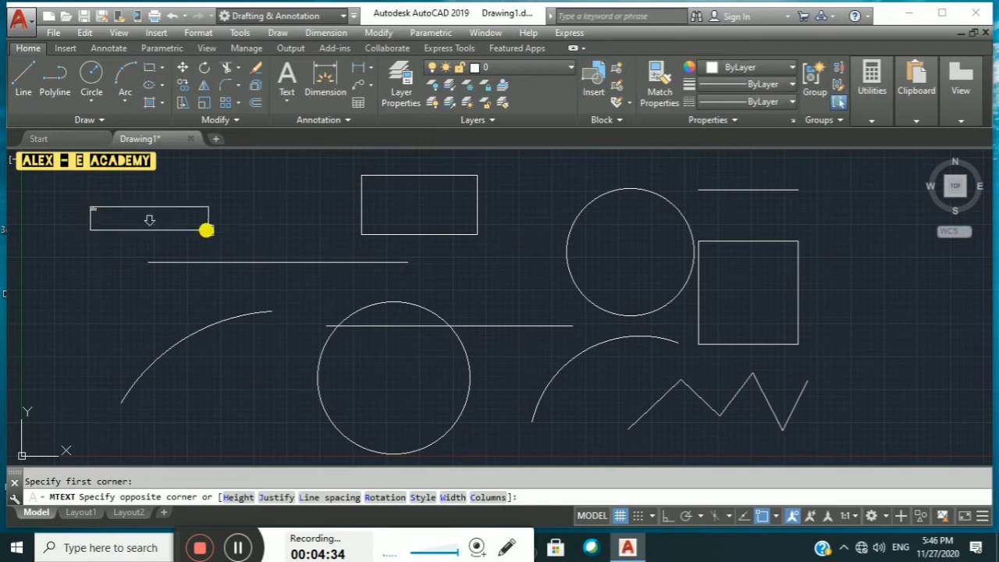
left_click(276, 289)
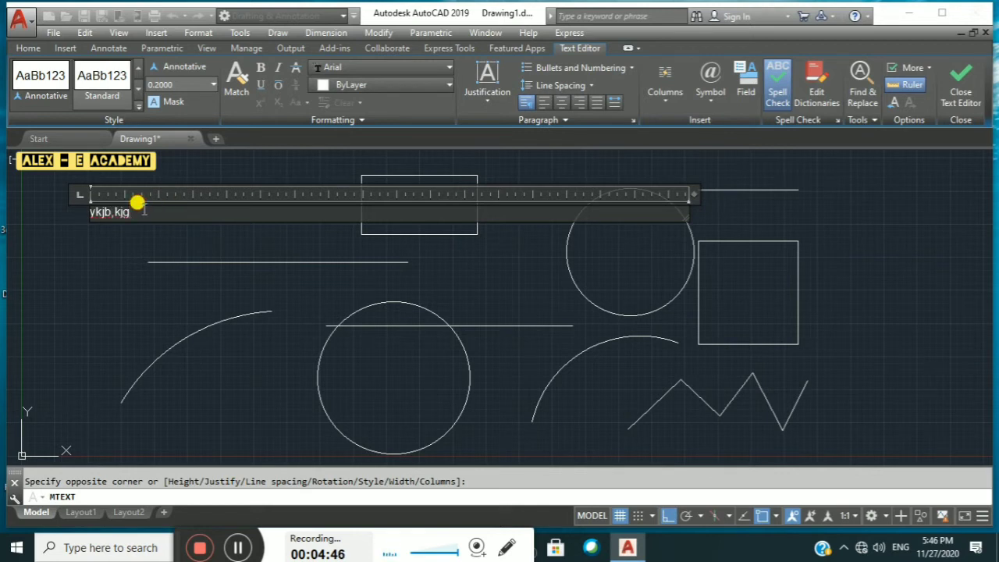
Set the height of the whole "ykjb,kjg" text to 0.5 and finish editing it
left_click_drag(143, 211, 85, 212)
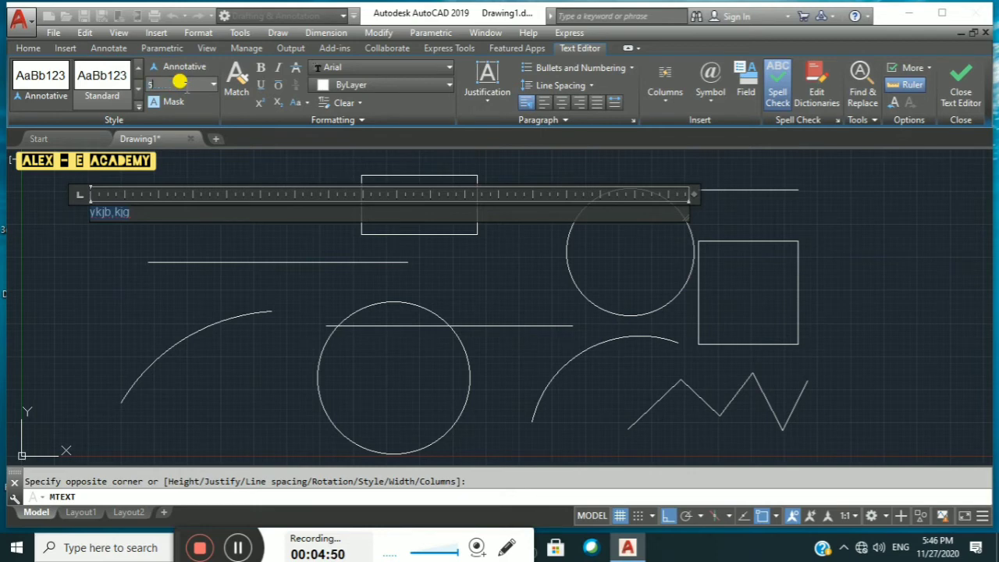
left_click(180, 81)
type("5")
key("Return")
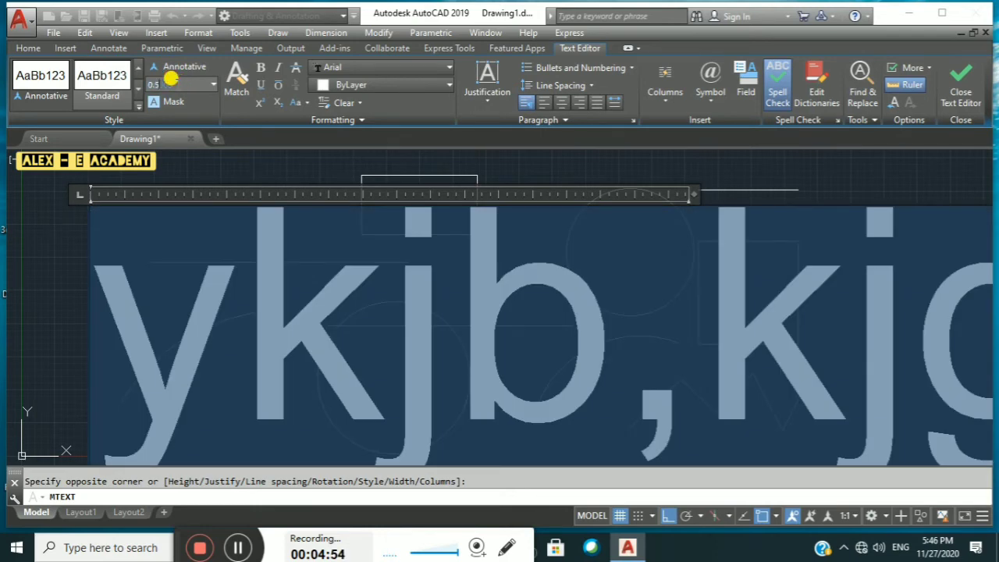
type("0.5")
key("Return")
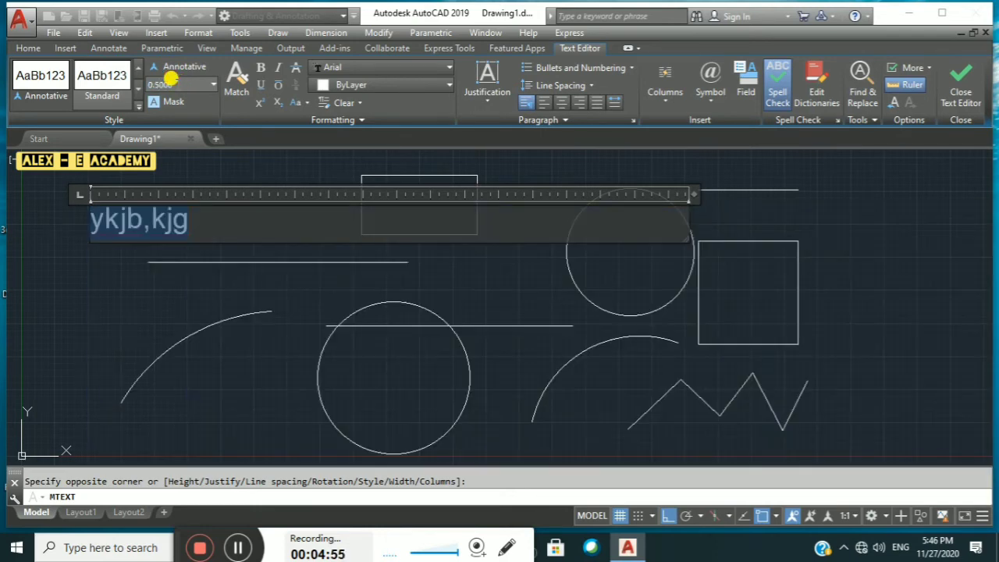
left_click(268, 278)
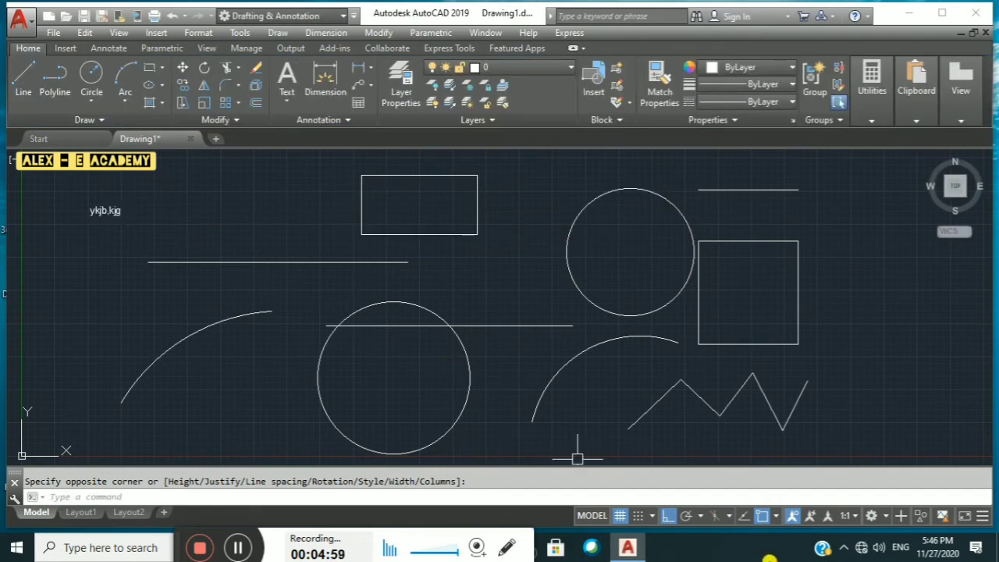
Leave Perpendicular as the only enabled object snap and start a line
left_click(774, 516)
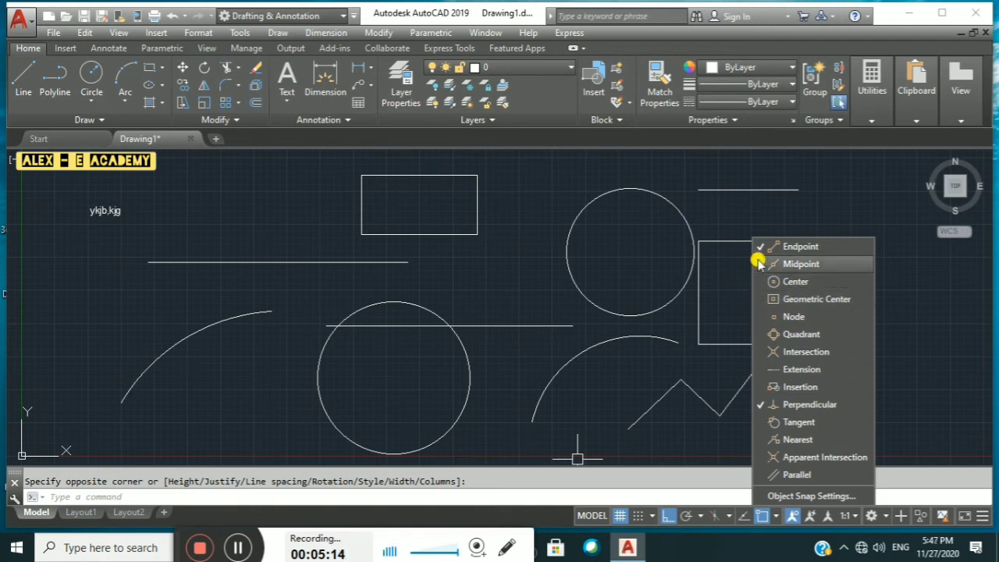
left_click(758, 211)
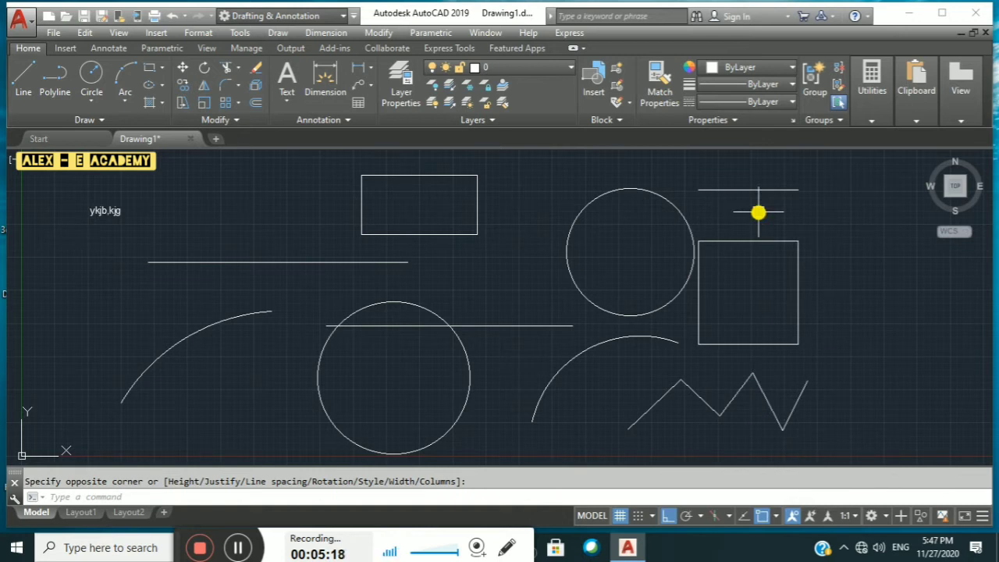
type("l")
key("Return")
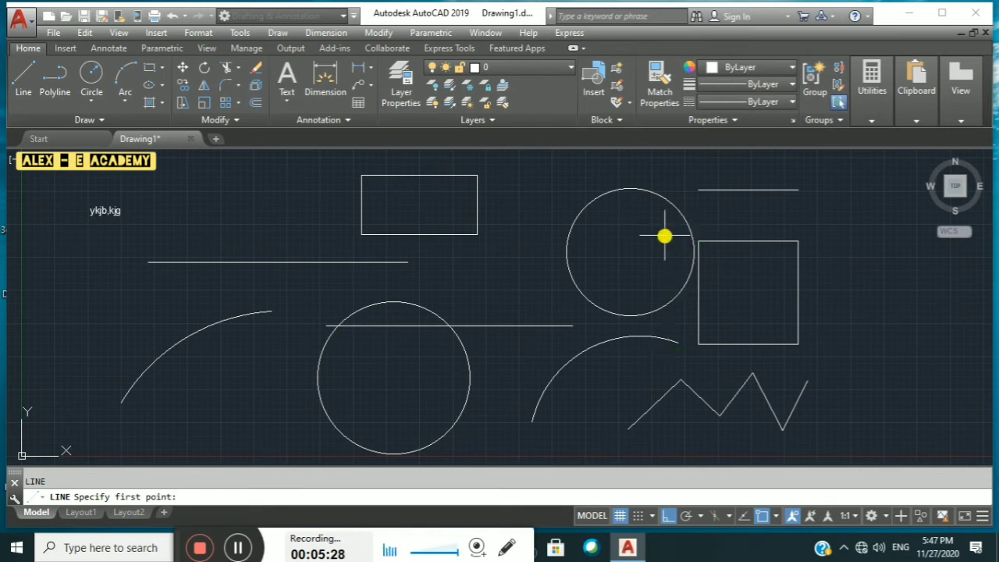
Switch the object snap from Perpendicular to Tangent while the line command is active
left_click(774, 517)
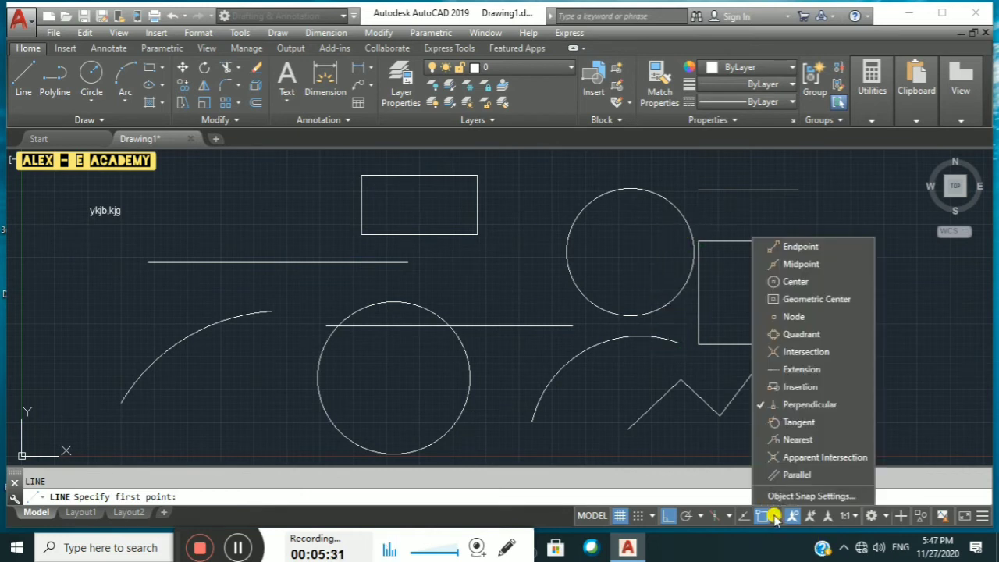
left_click(755, 404)
left_click(758, 421)
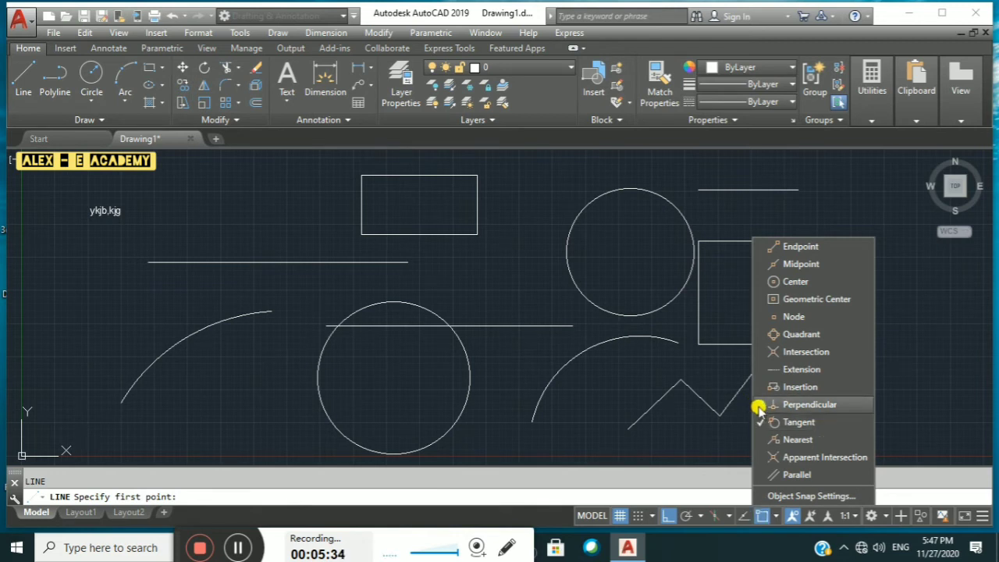
left_click(759, 409)
left_click(593, 293)
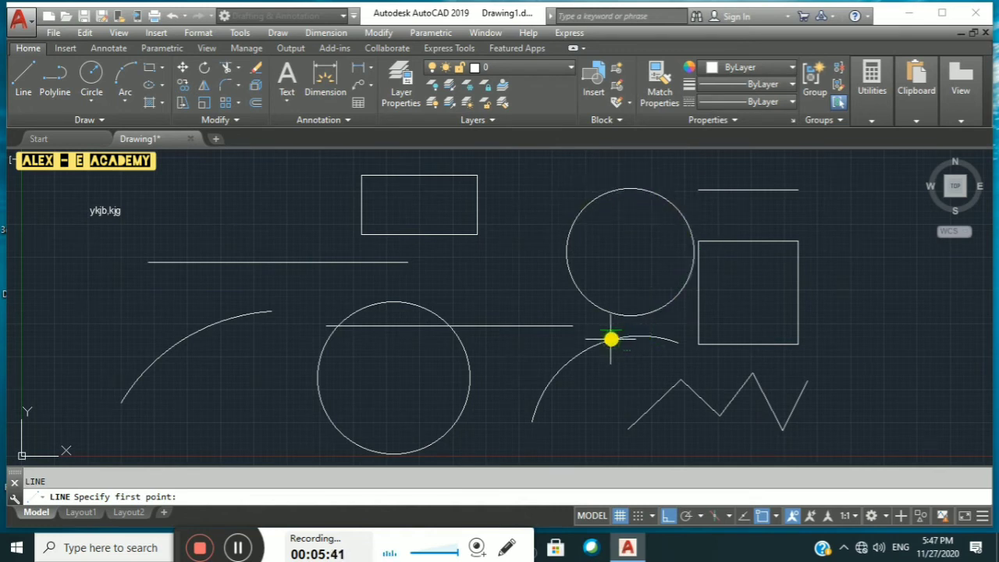
Switch the object snap to Nearest, and from Nearest to Apparent Intersection, with the line command still active
left_click(779, 516)
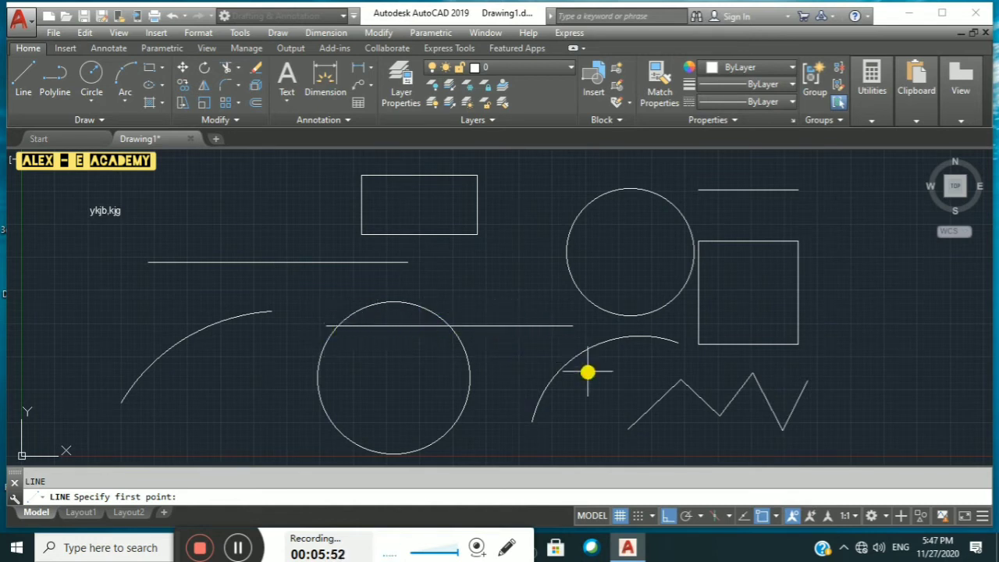
left_click(775, 516)
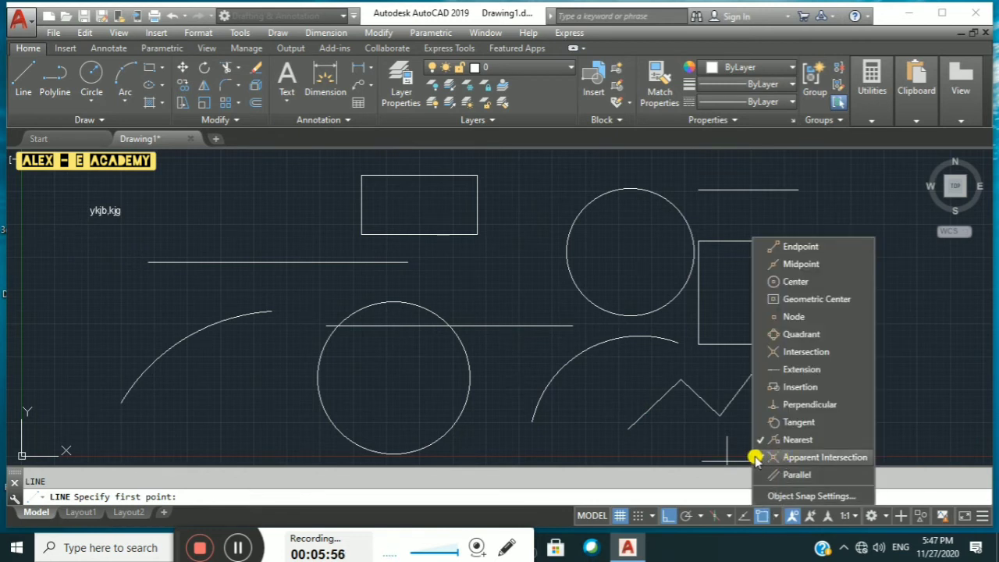
left_click(755, 457)
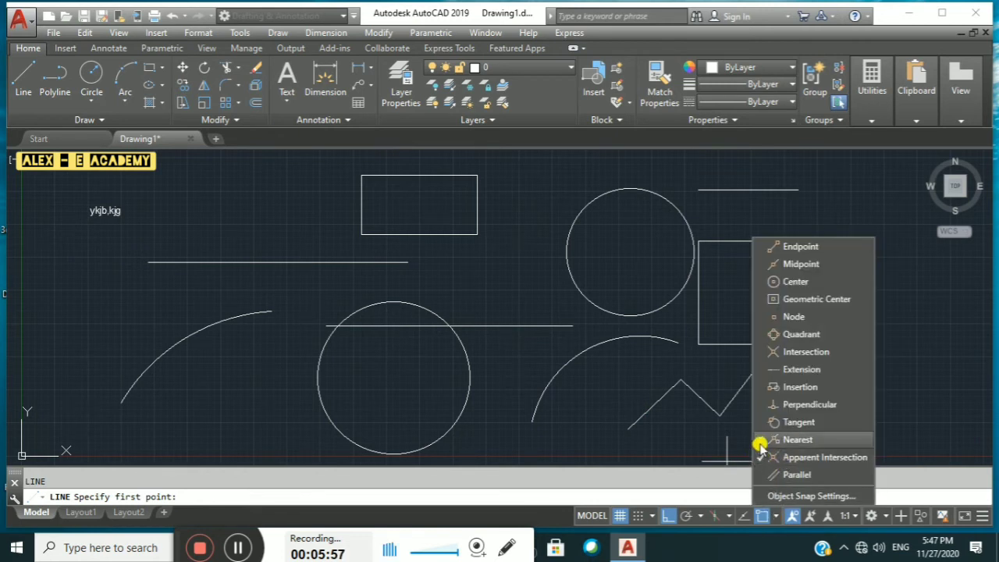
left_click(591, 359)
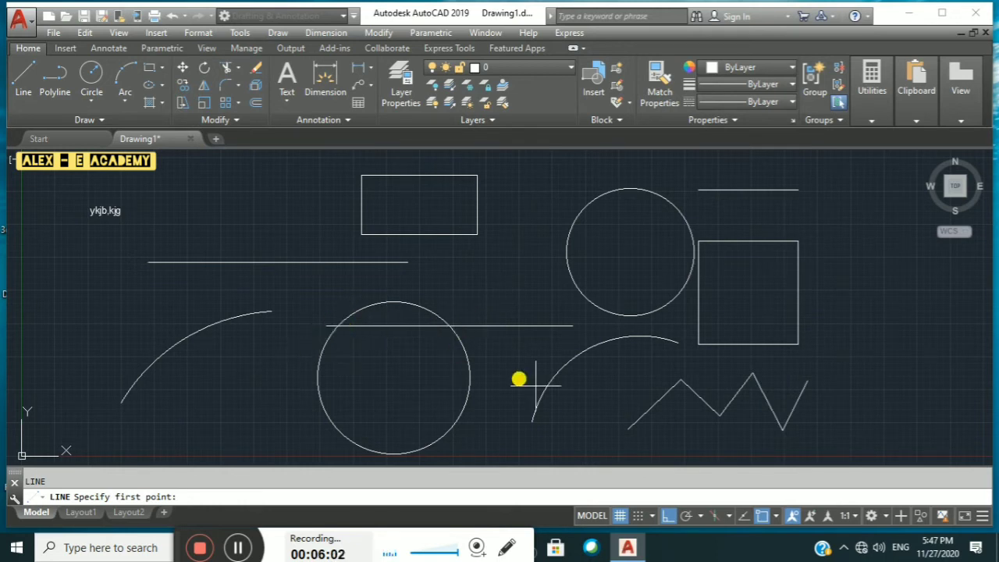
With only the Parallel object snap enabled and Ortho off, draw a line below the long horizontal line and parallel to it
left_click(776, 515)
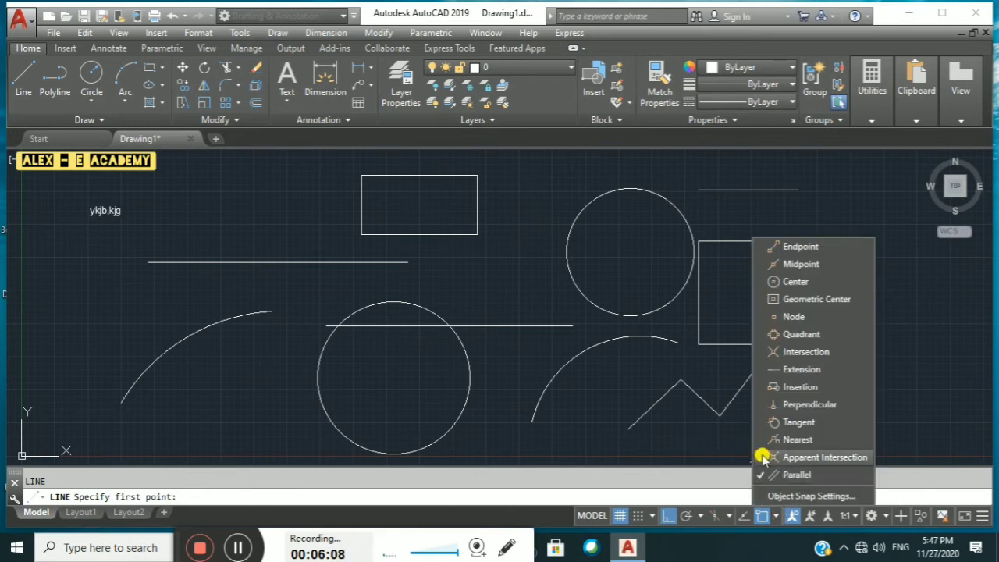
left_click(628, 438)
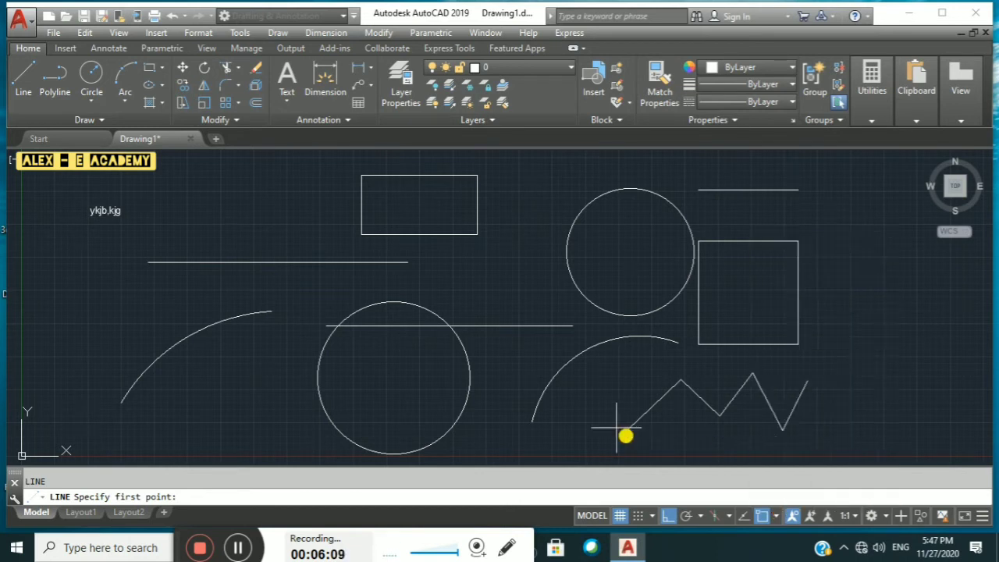
left_click(151, 295)
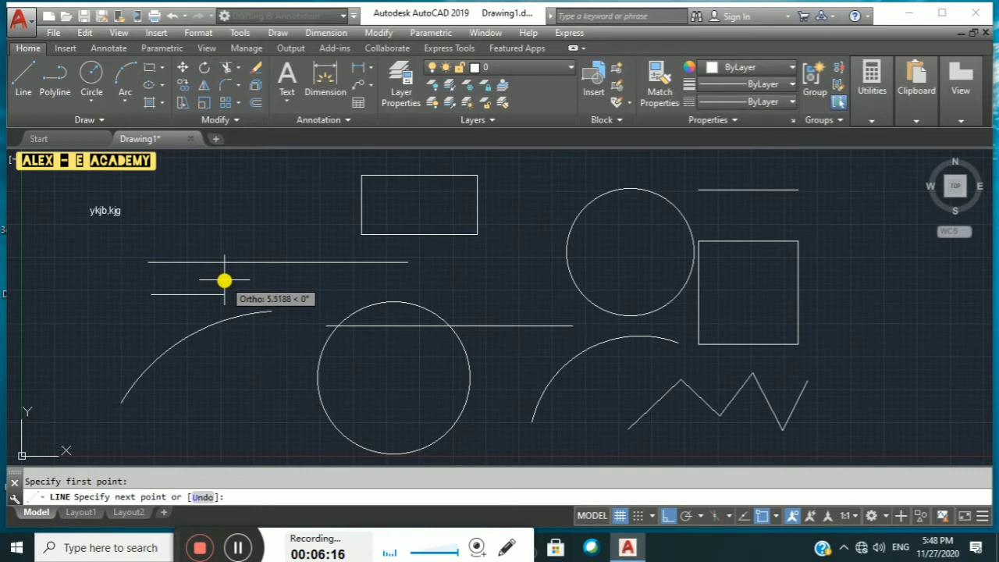
key("F8")
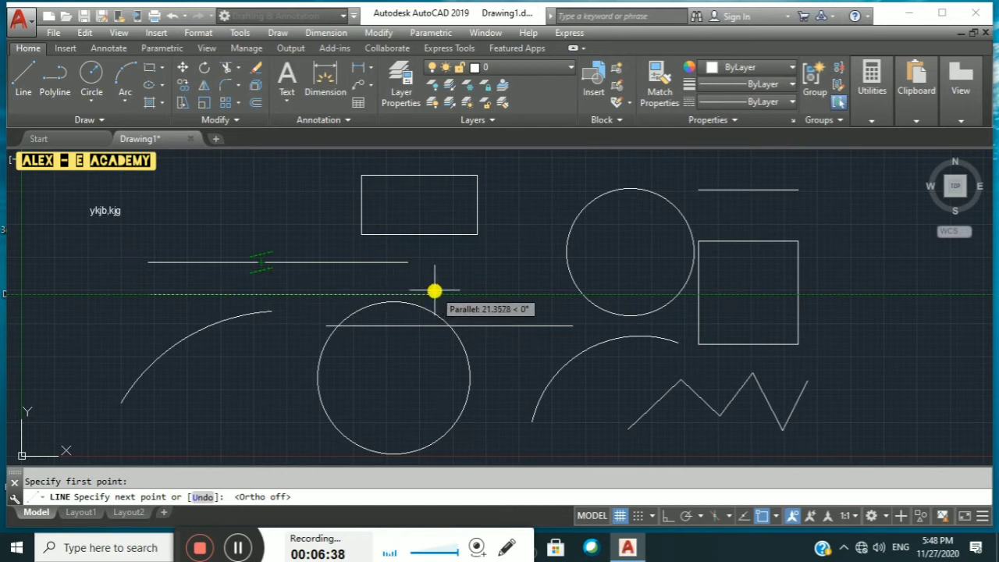
left_click(517, 296)
key("Escape")
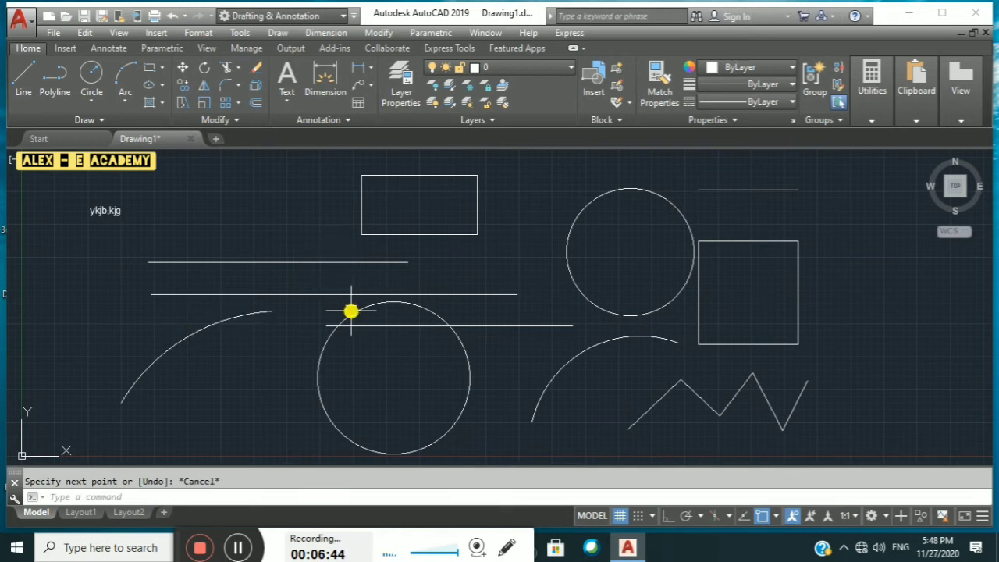
Open the Drafting Settings with the DS command and review the Object Snap modes and Dynamic Input options
mouse_move(350, 311)
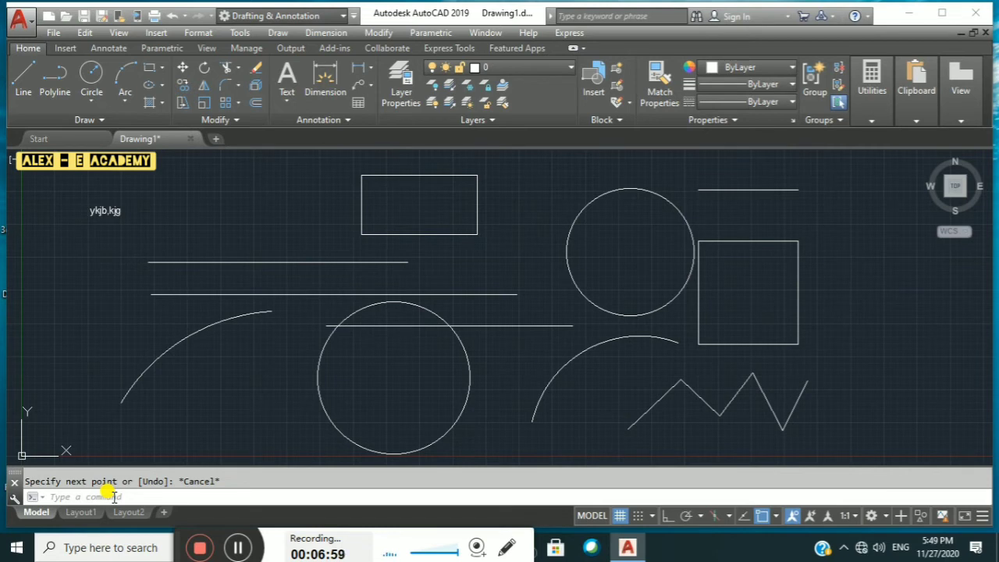
type("ds")
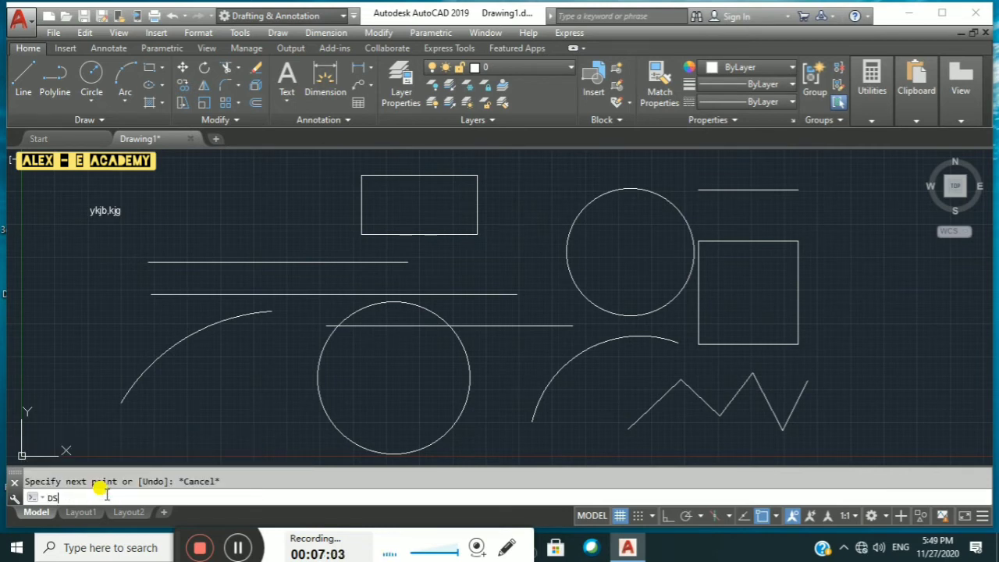
key("Return")
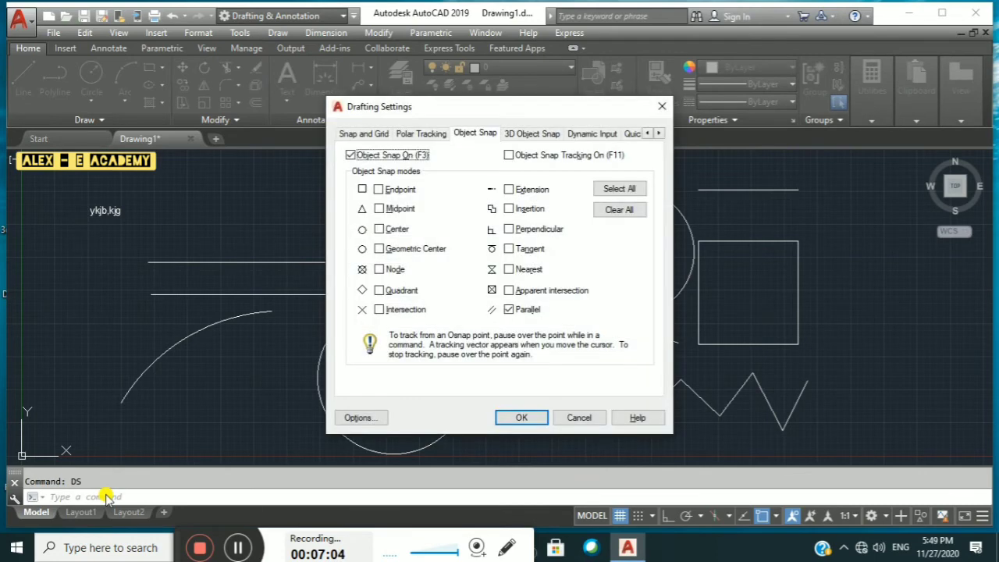
left_click(576, 135)
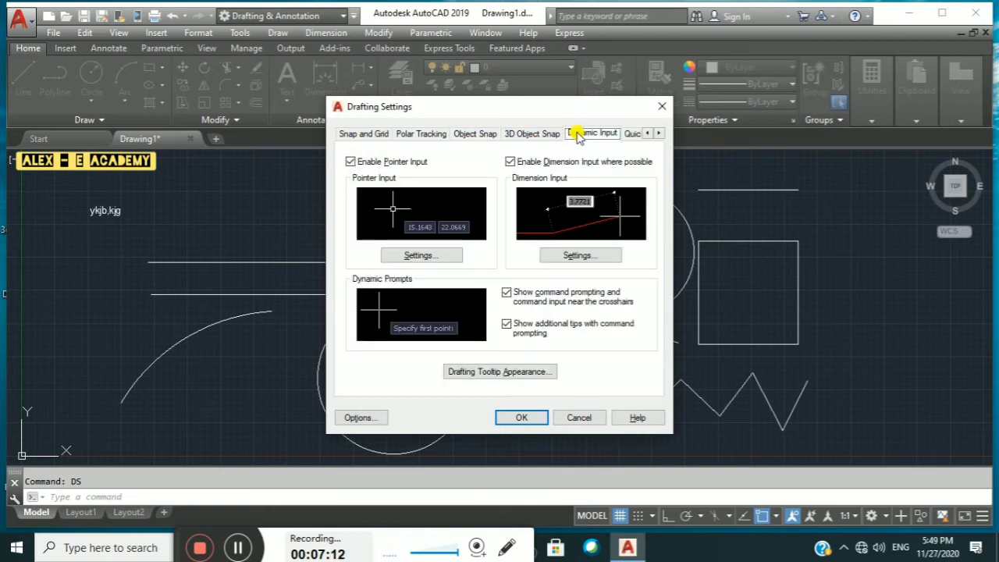
left_click(533, 420)
left_click(241, 550)
left_click(234, 546)
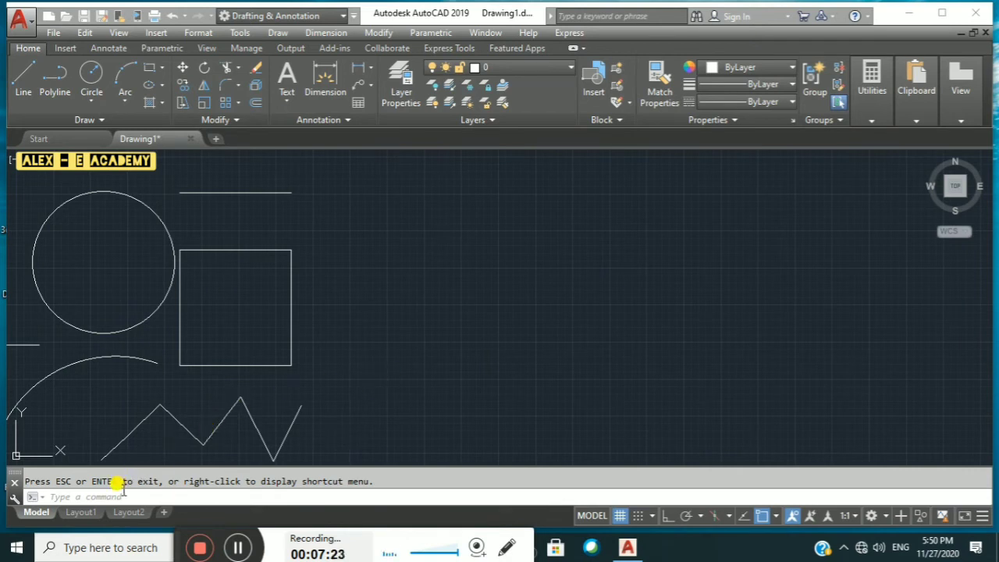
Start a line in the empty area beside the square and, with Ortho turned on, draw its horizontal first segment
left_click(76, 498)
type("l")
key("Return")
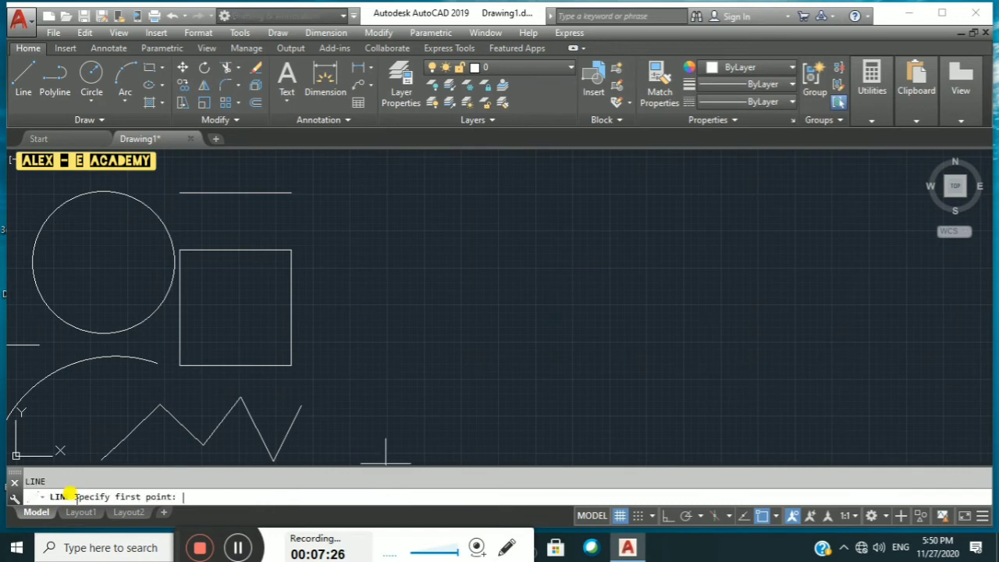
left_click(387, 323)
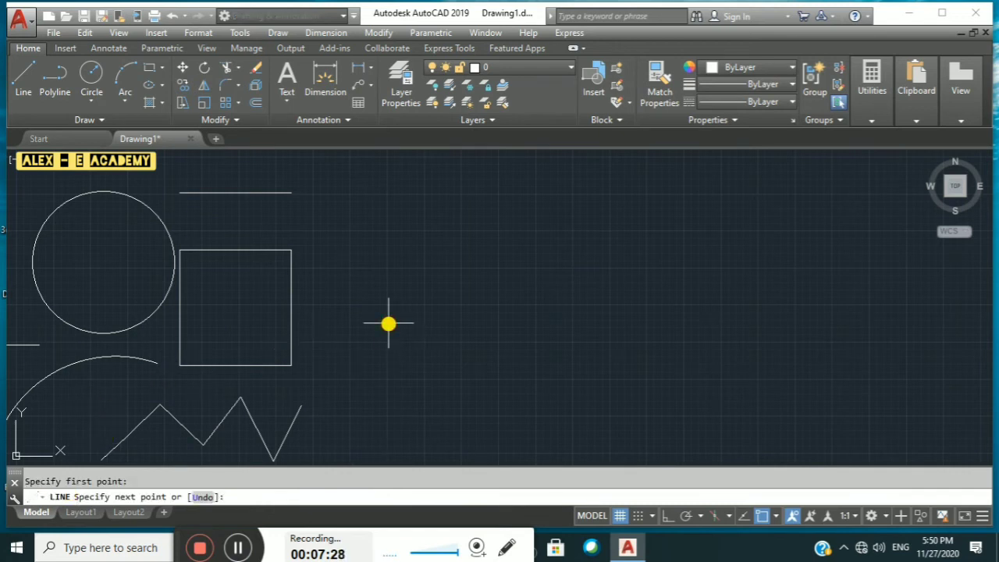
right_click(521, 326)
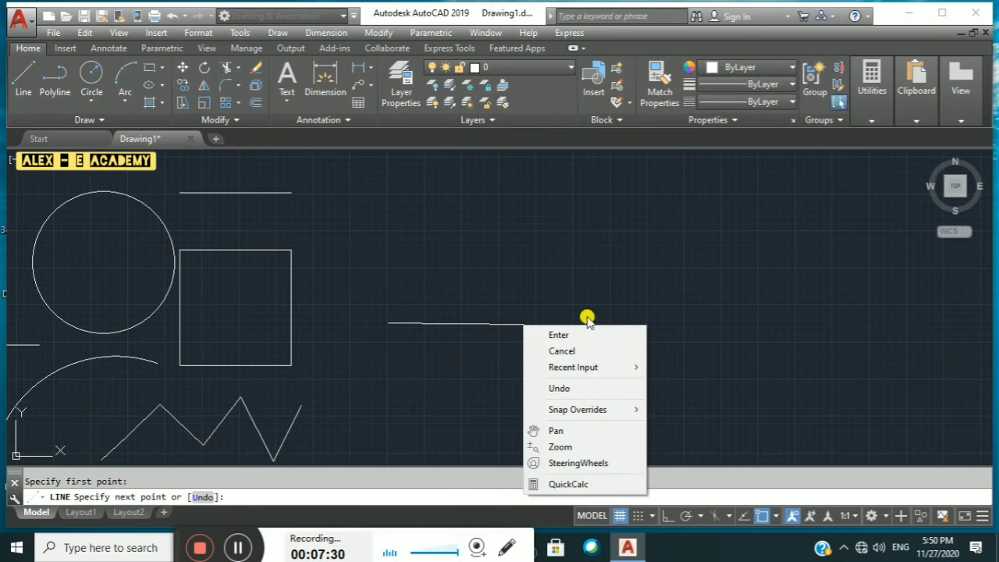
key("Escape")
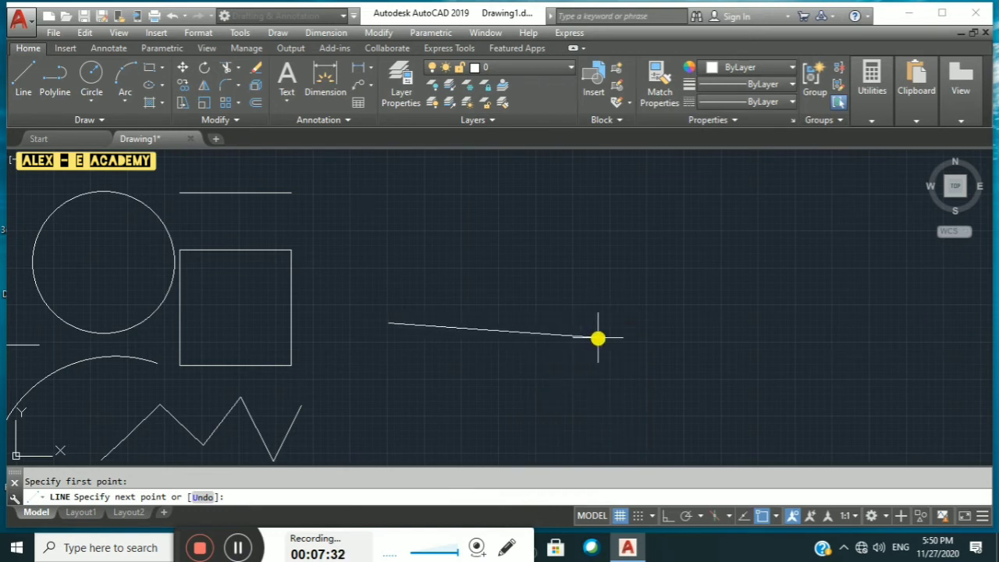
key("F8")
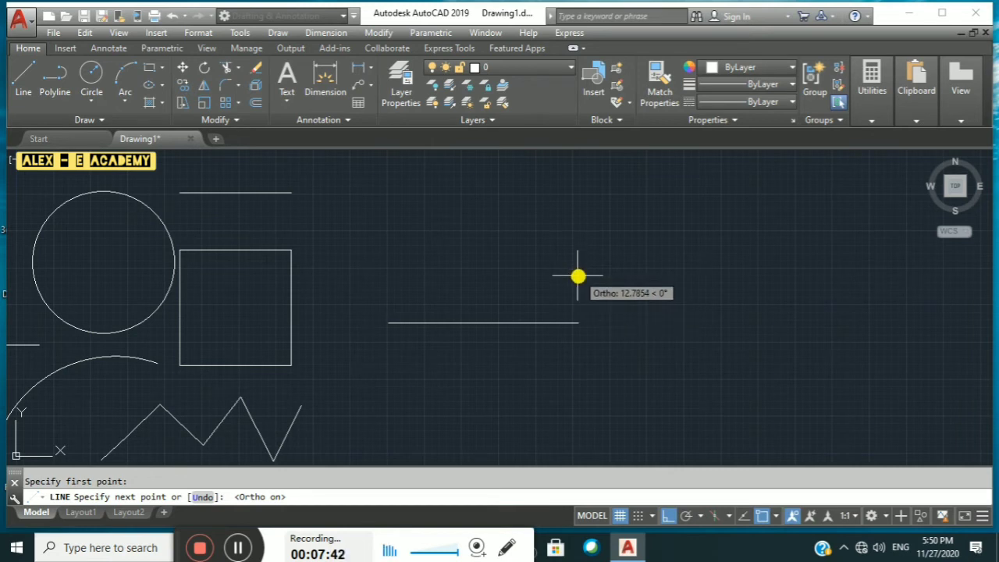
left_click(545, 307)
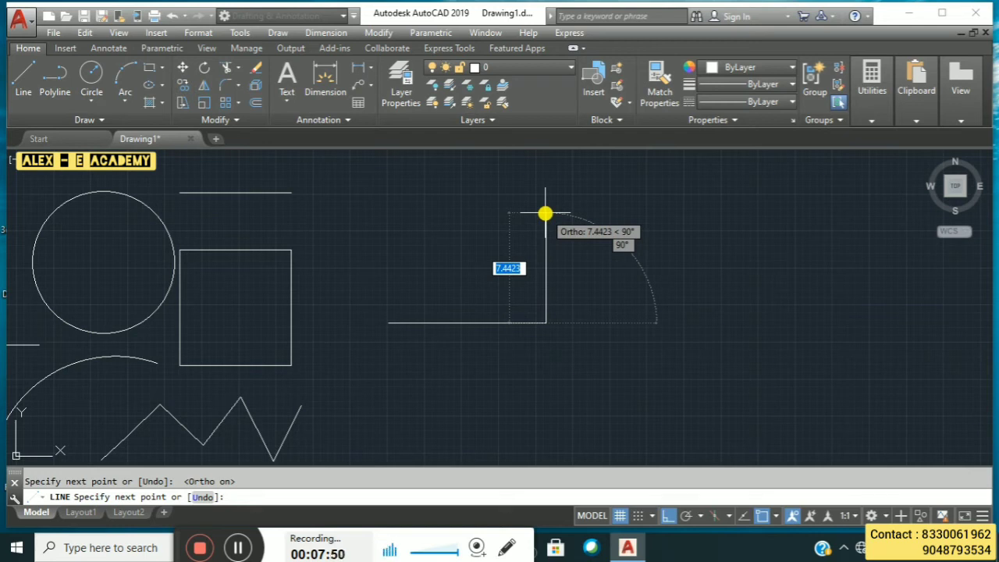
Continue the line 10 units up and 5 units across, add a freehand vertical segment downward, and end the line
type("10")
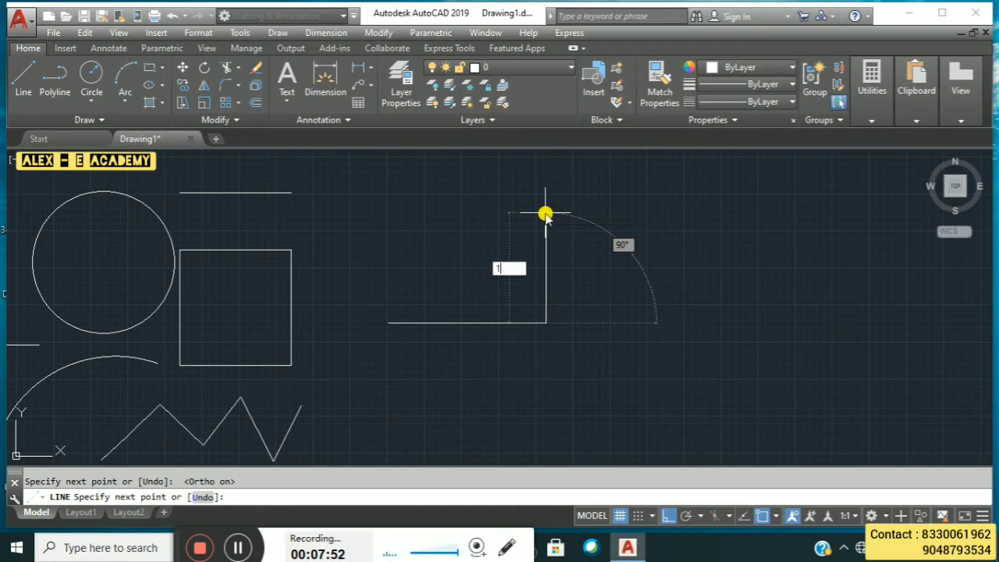
key("Return")
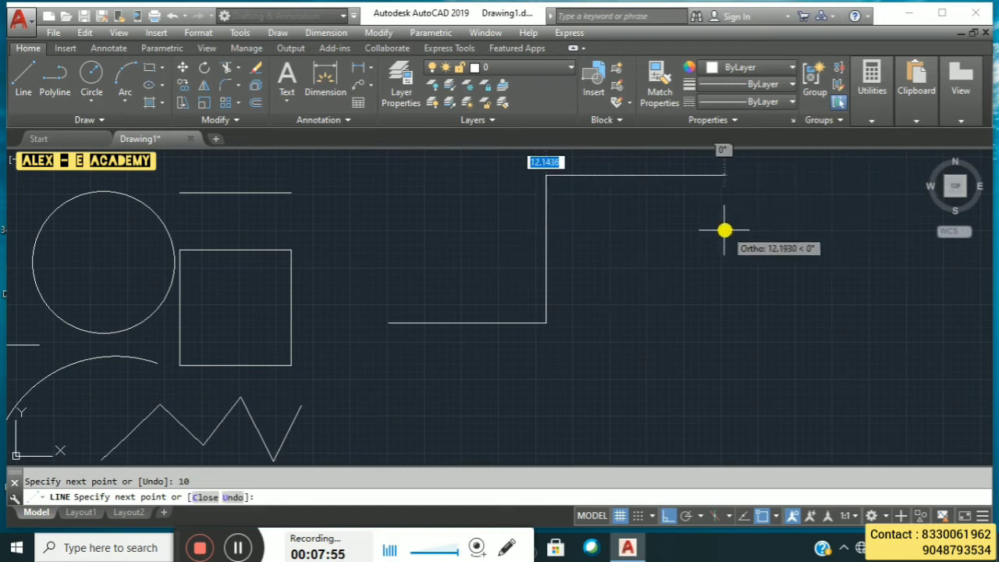
type("5")
key("Return")
left_click(744, 349)
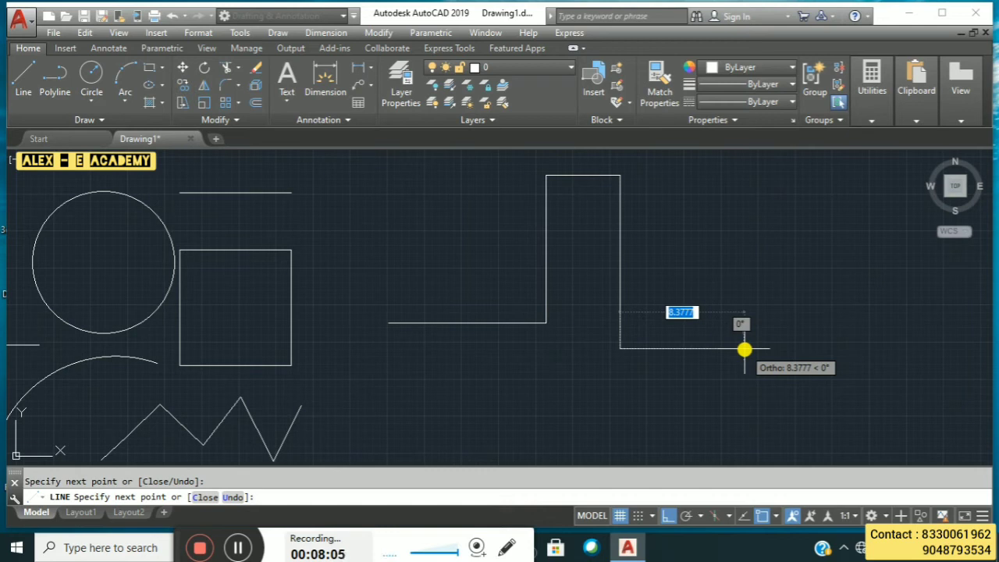
key("Escape")
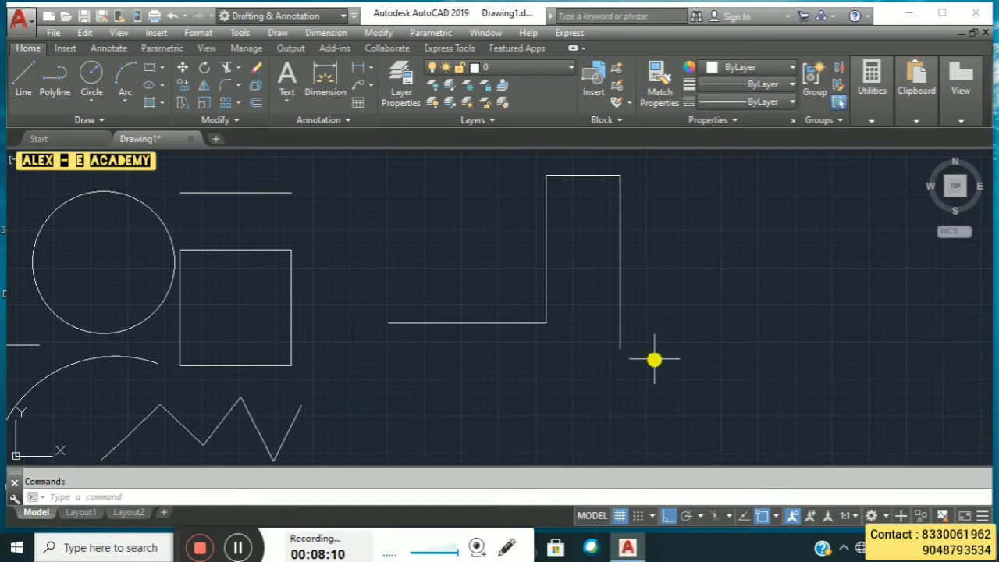
Open the Drafting Settings with DS, review and accept the Quick Properties options, and inspect the circle's and line's basic properties
type("d")
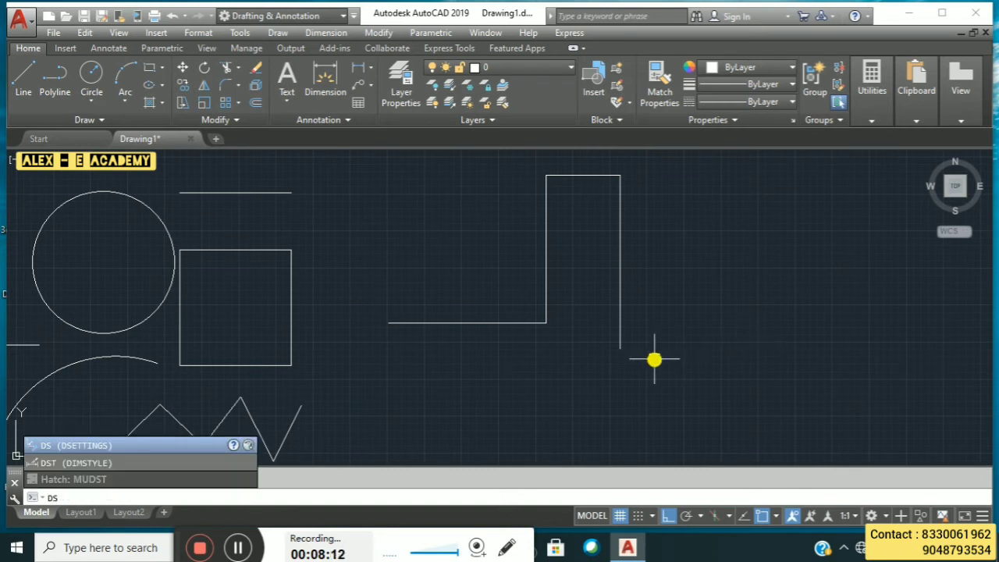
key("Return")
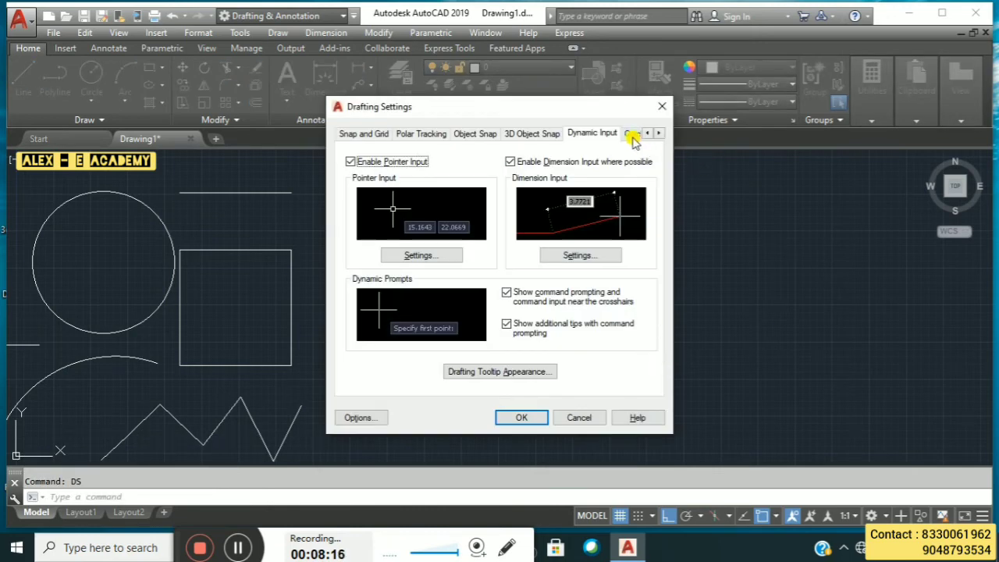
left_click(634, 139)
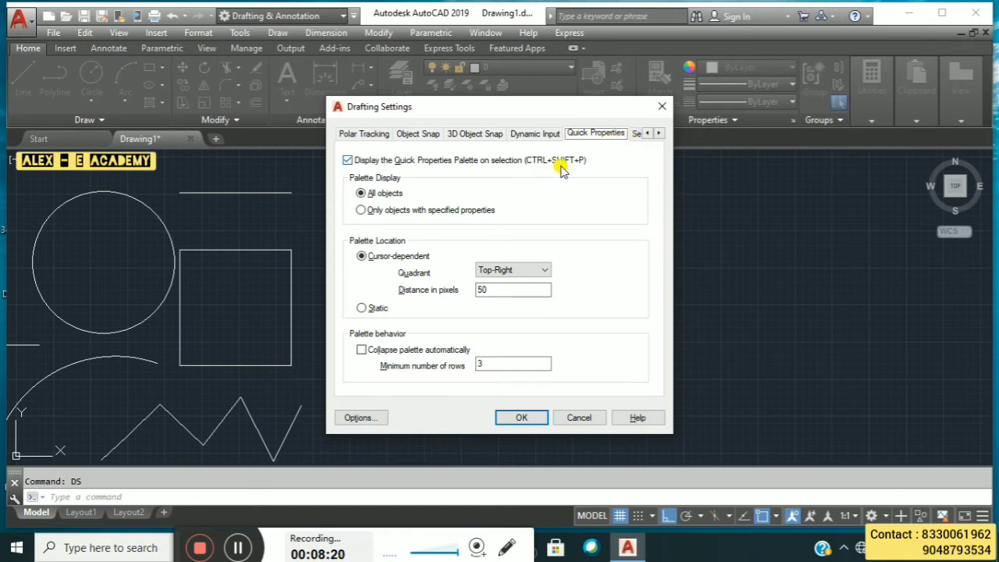
left_click(521, 418)
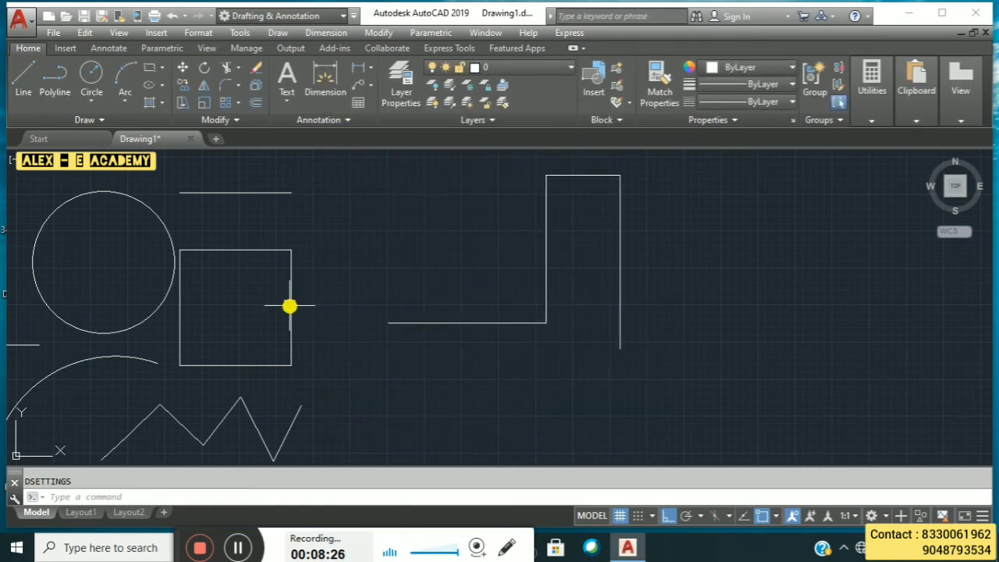
mouse_move(290, 306)
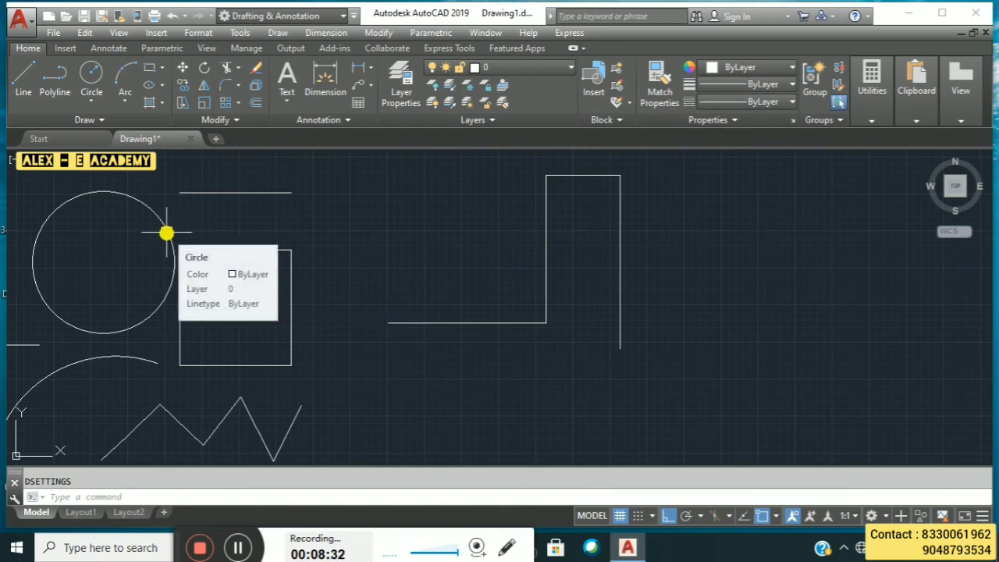
mouse_move(513, 321)
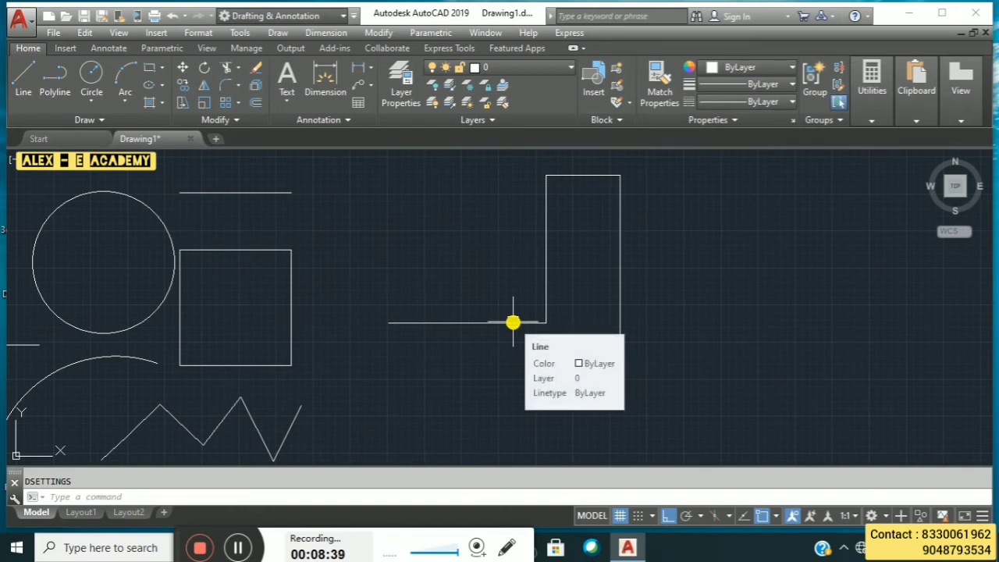
Reopen the Drafting Settings with DS, review the Selection Cycling options and accept them
type("ds")
key("Return")
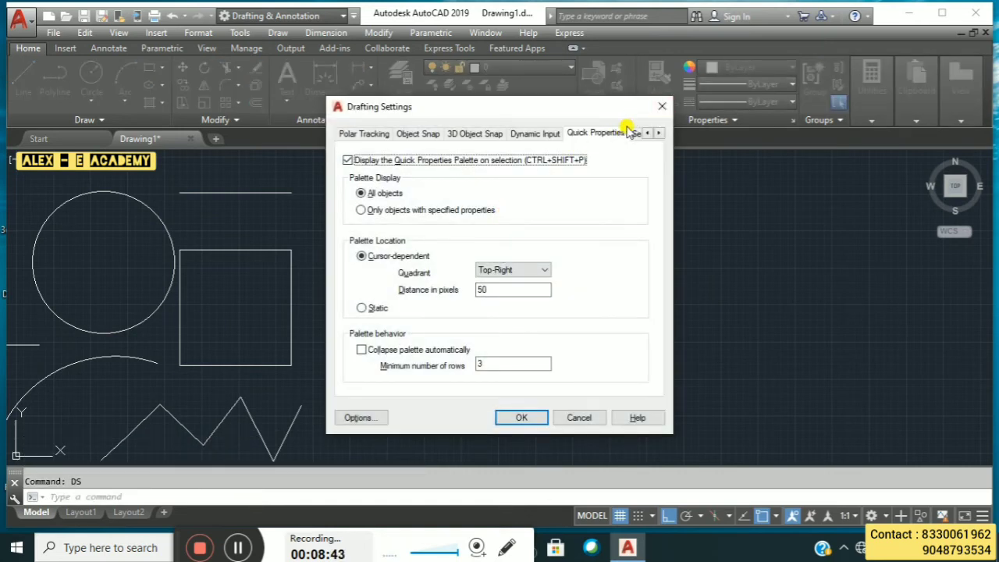
left_click(636, 138)
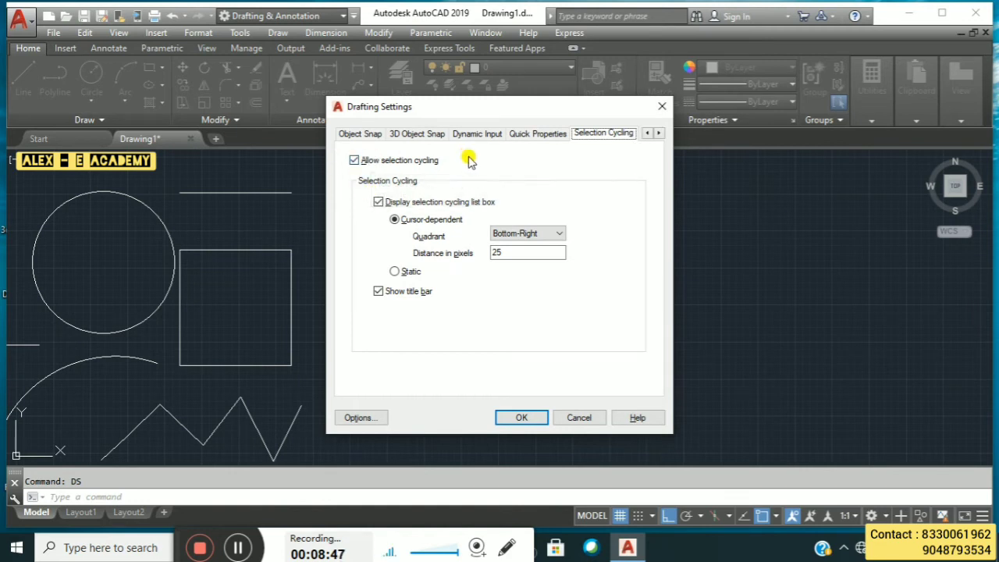
left_click(520, 418)
left_click(518, 417)
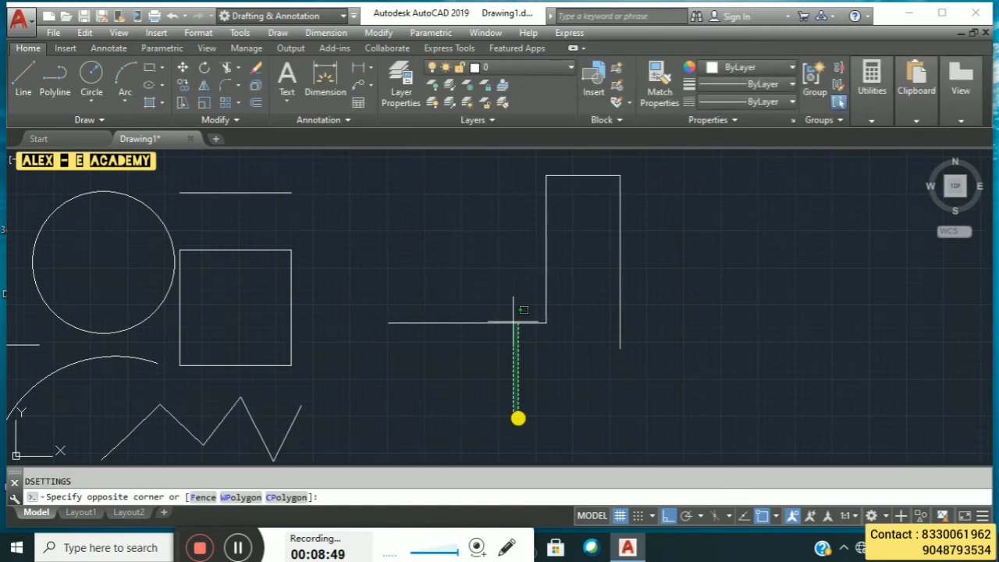
left_click(366, 303)
key("Escape")
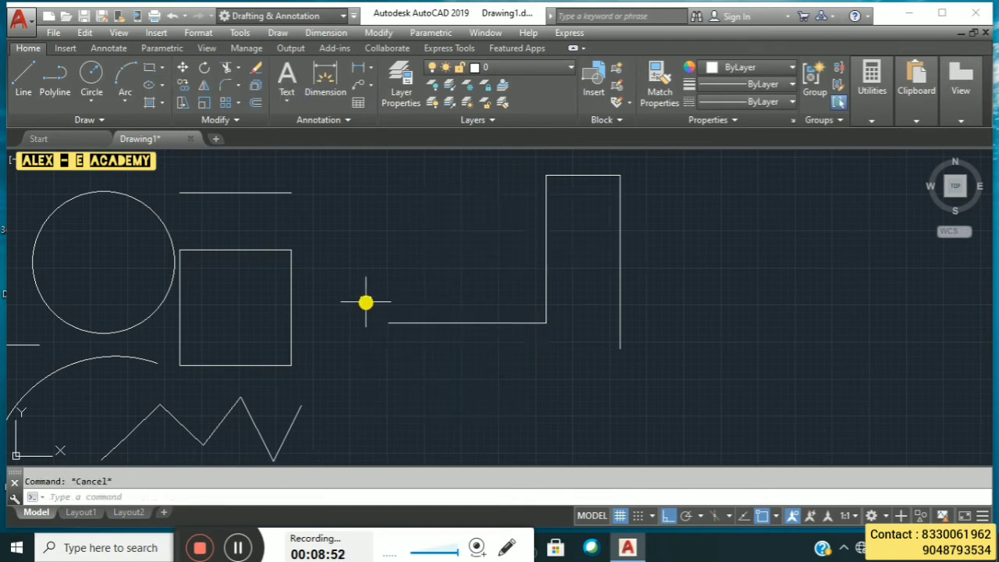
Select the square polyline and set its global width to 0.5
left_click(293, 289)
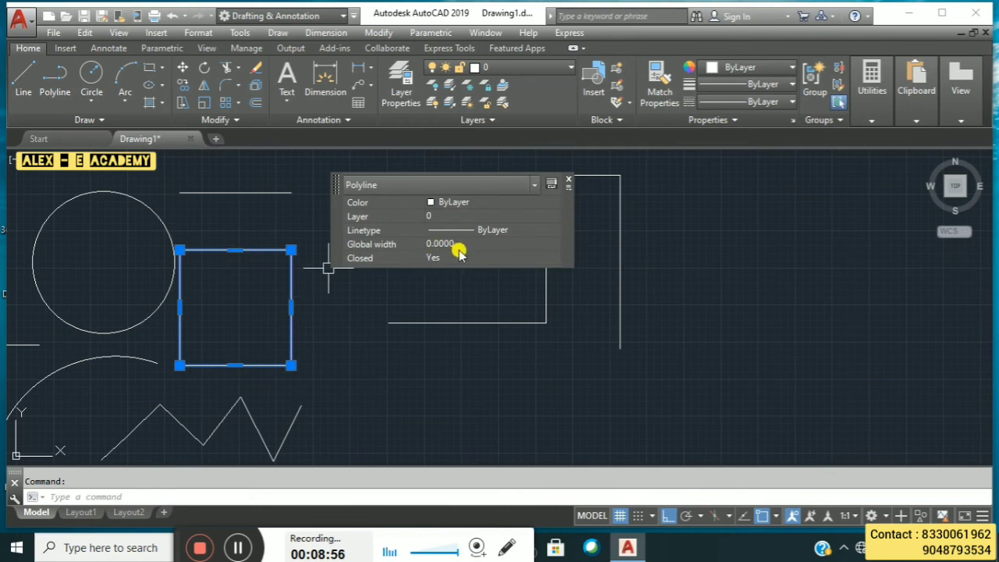
left_click(457, 244)
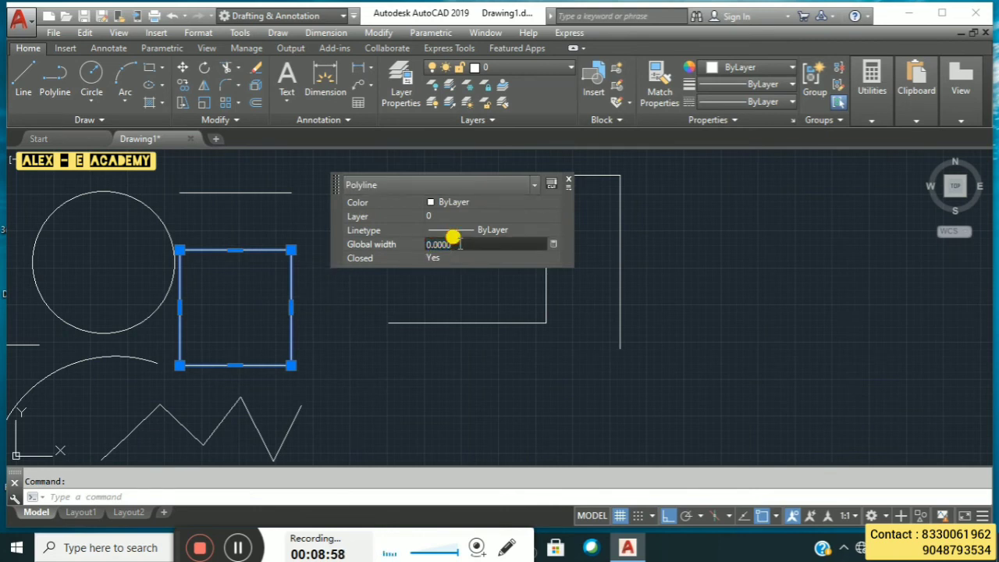
key("BackSpace")
key("BackSpace")
key("BackSpace")
key("BackSpace")
key("BackSpace")
type("0.5")
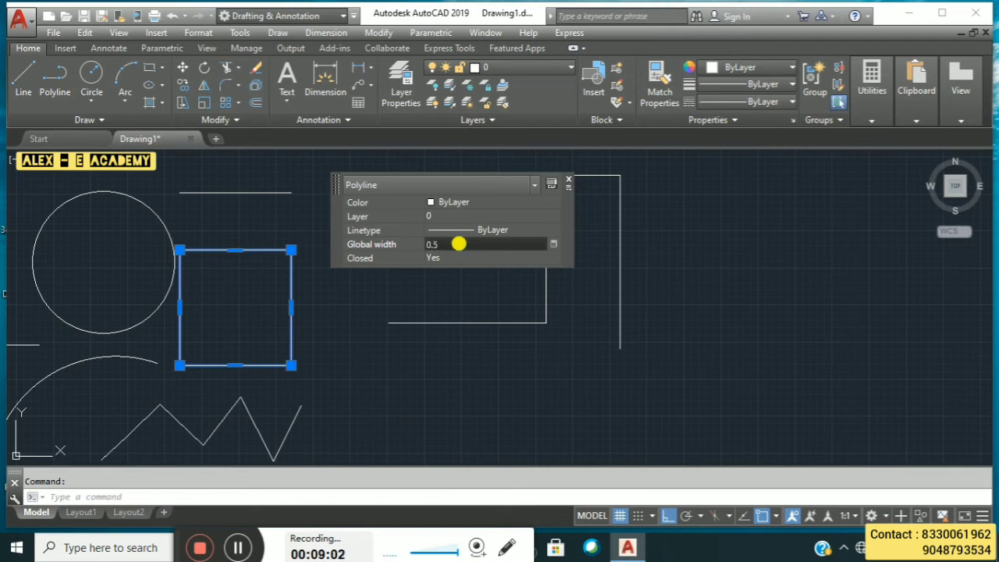
key("Return")
left_click(359, 296)
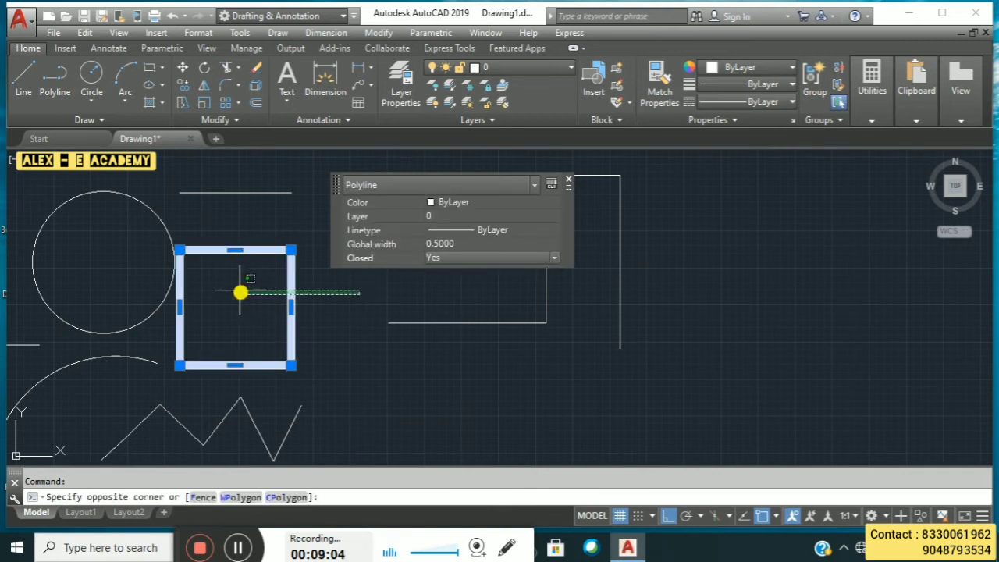
left_click(368, 324)
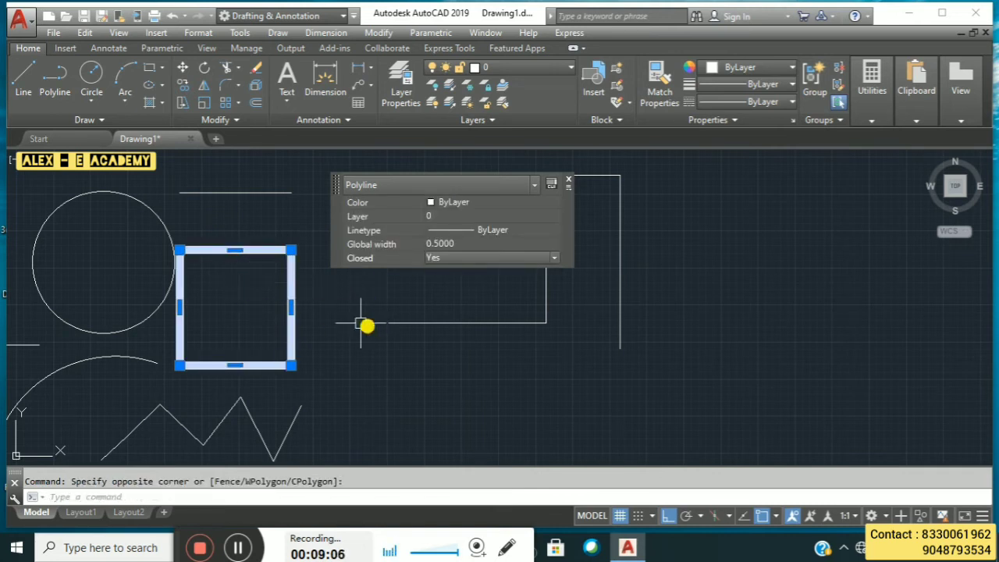
Select only the circle, set its radius to 5, and clear the selection
left_click(155, 210)
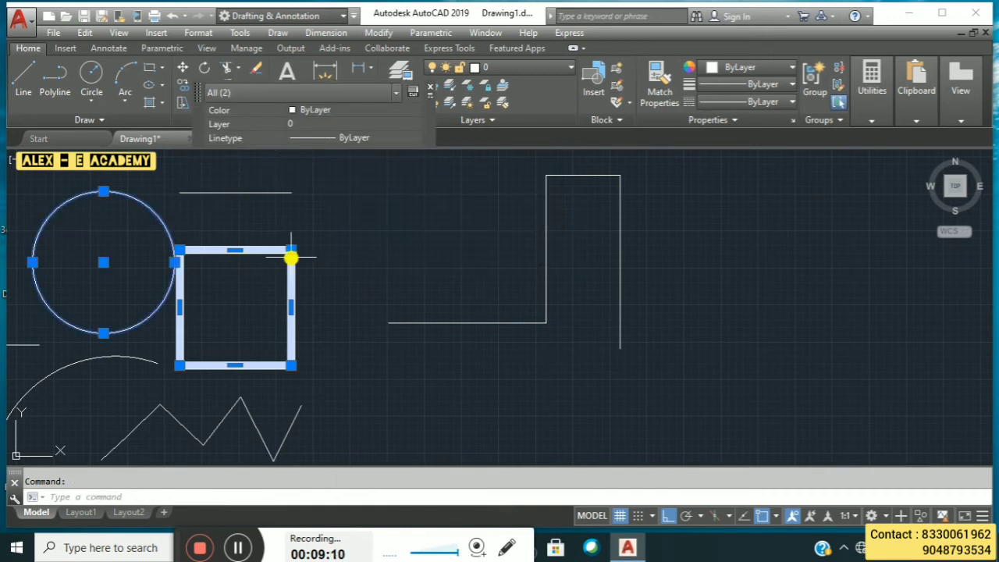
key("Escape")
left_click(148, 214)
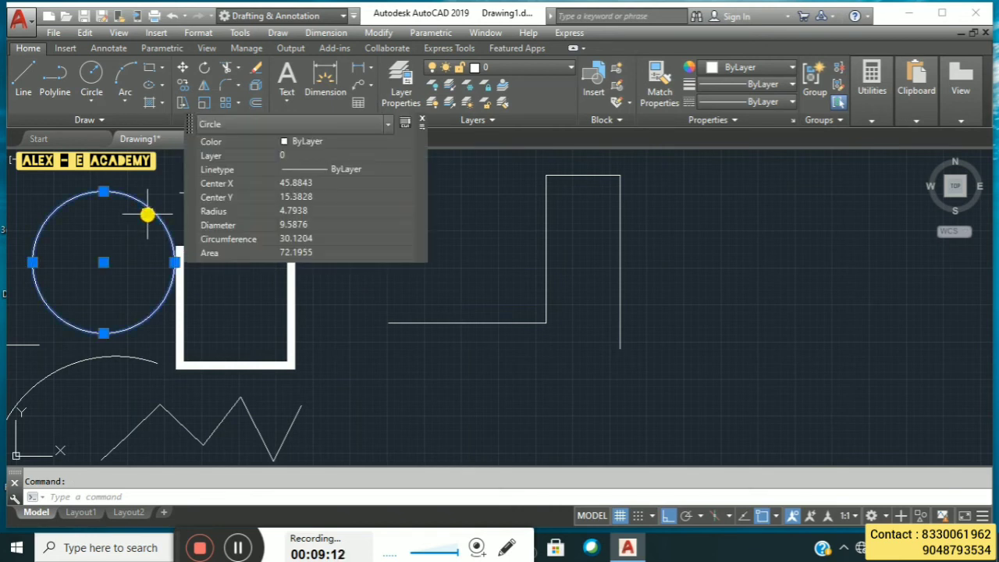
left_click(304, 212)
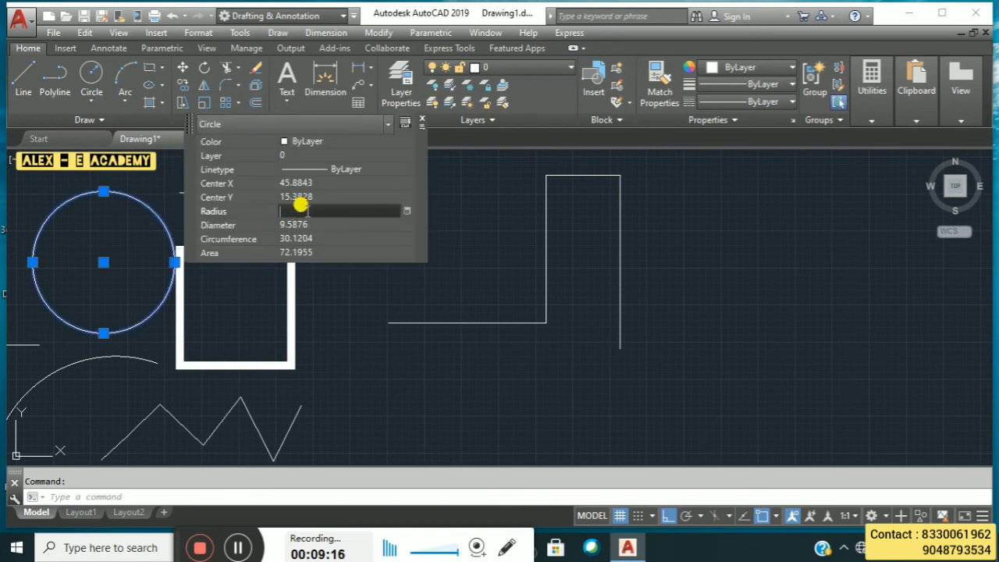
type("5")
key("Tab")
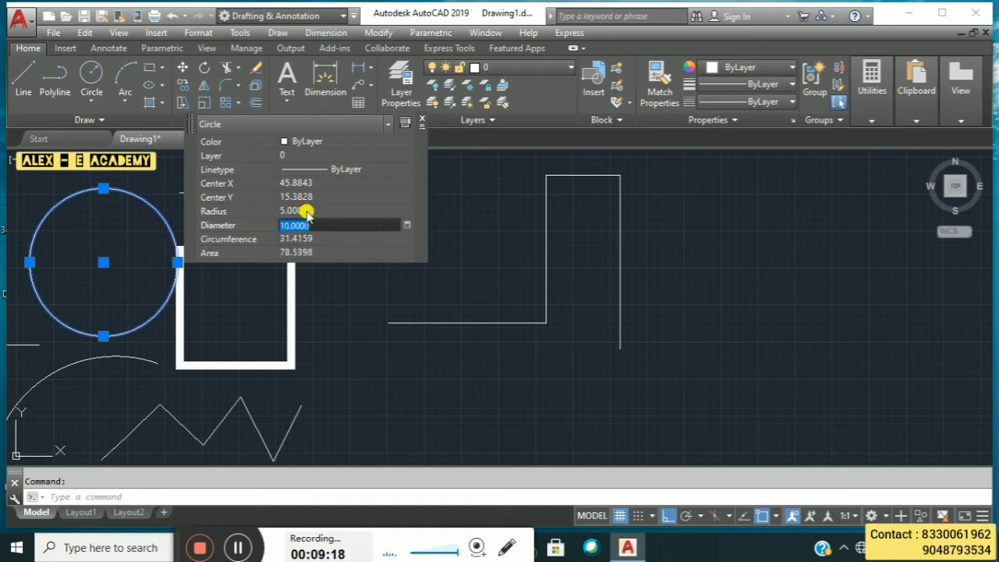
left_click(393, 276)
left_click(424, 294)
key("Escape")
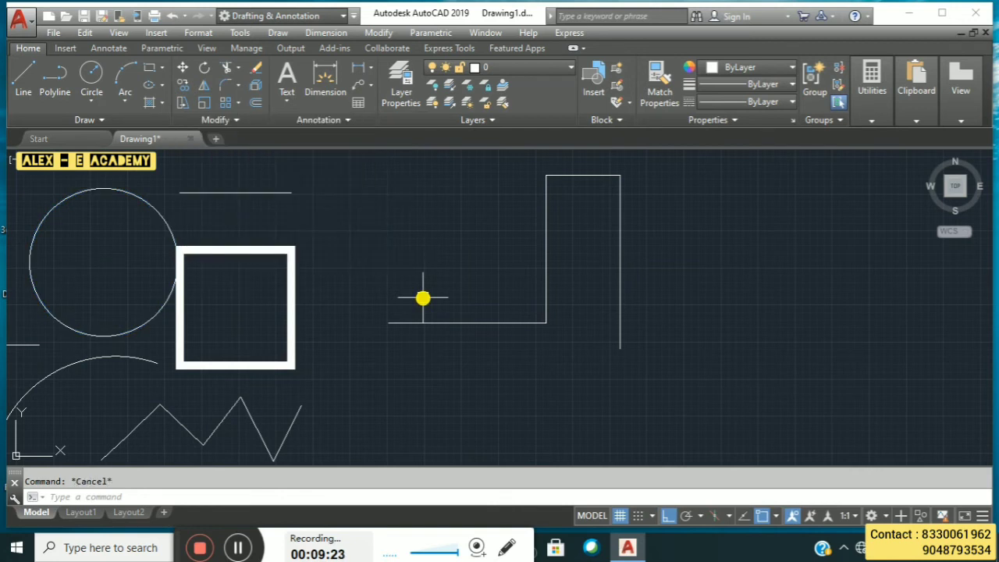
Select the square with a crossing window to view its polyline properties, and clear the selection
left_click(310, 335)
left_click(214, 346)
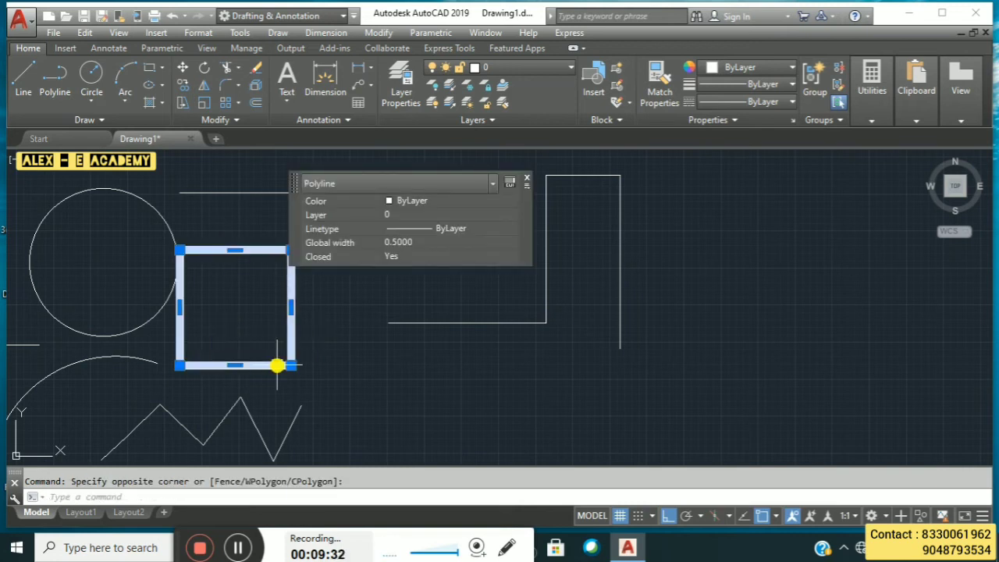
key("Escape")
Use the Pan command to shift the view to the empty area beyond the stepped line
type("pan")
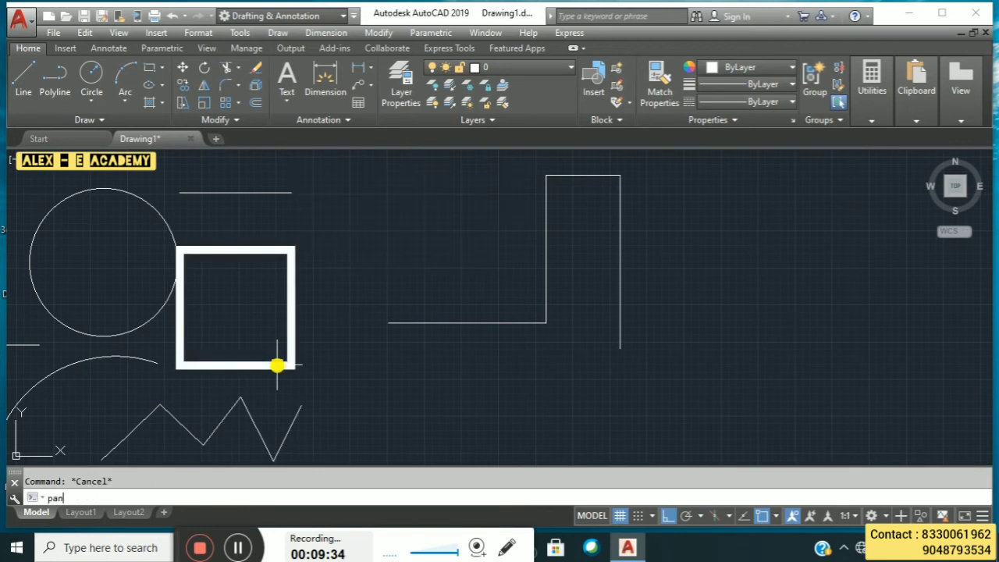
key("Return")
mouse_move(398, 345)
left_mouse_down()
mouse_move(198, 439)
mouse_move(8, 421)
left_mouse_up()
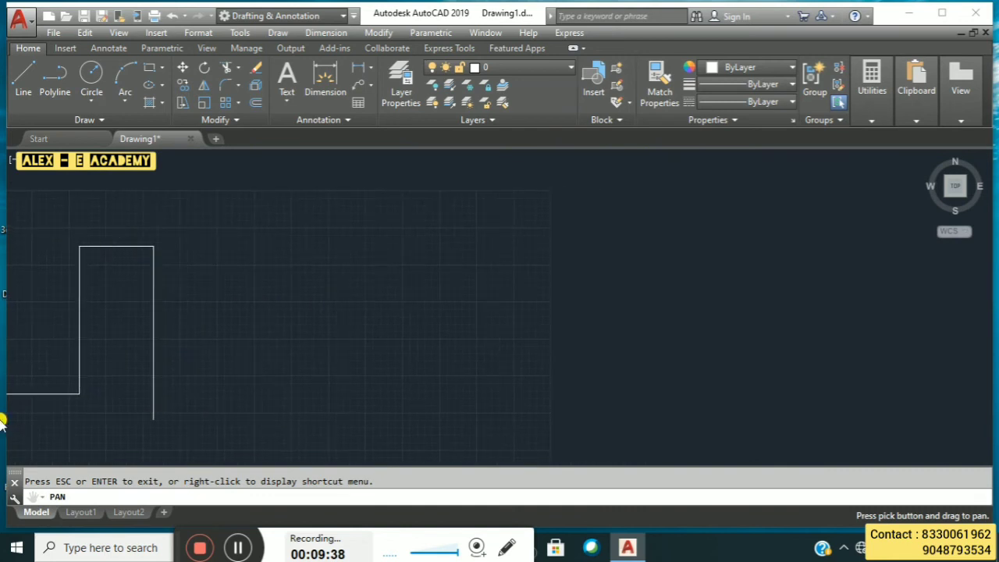
key("Escape")
Open the Options with the OP command, view the Selection settings, and close them without applying changes
type("p")
key("Return")
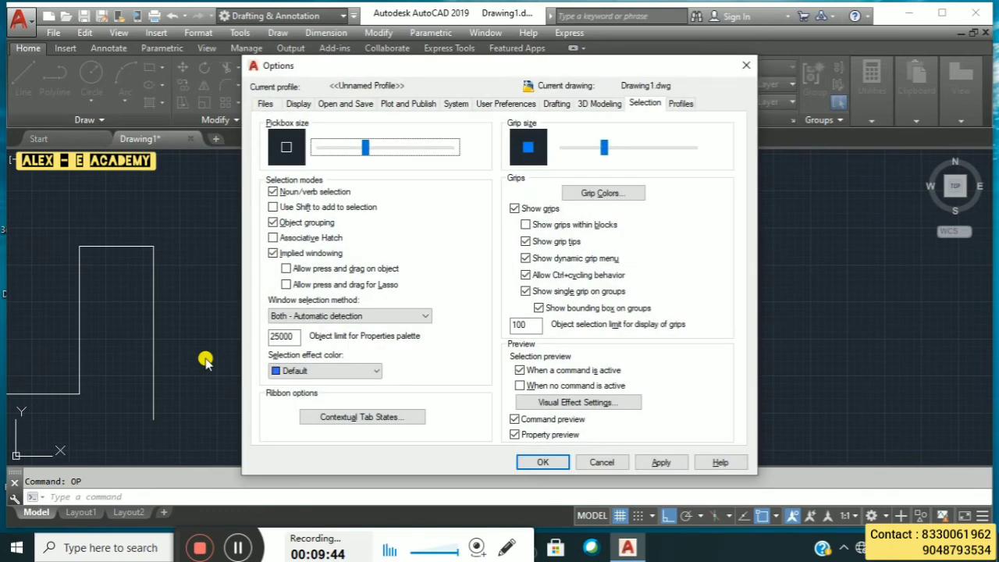
left_click(745, 65)
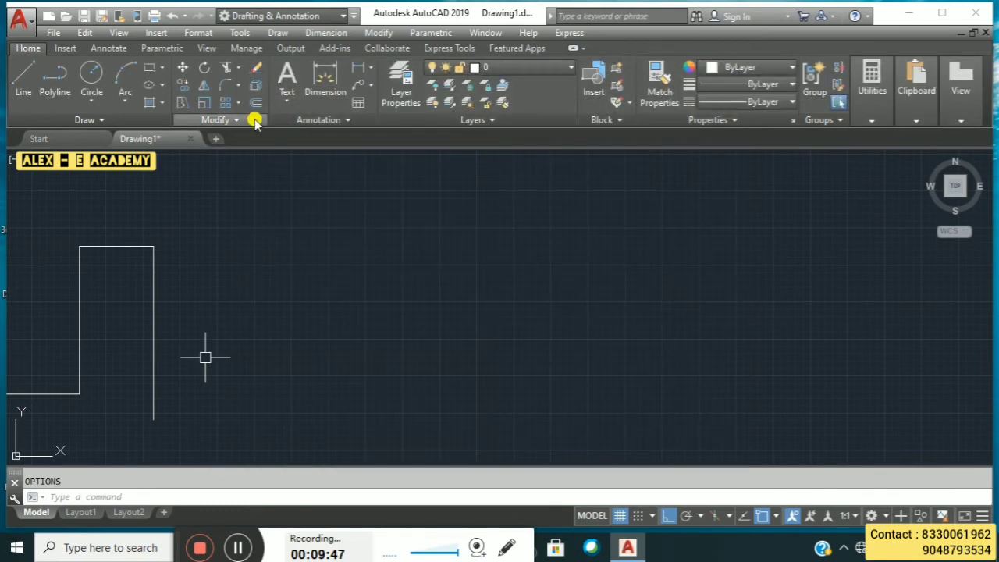
Open the Options from the application menu, view the Selection settings, and close them without changes
left_click(19, 22)
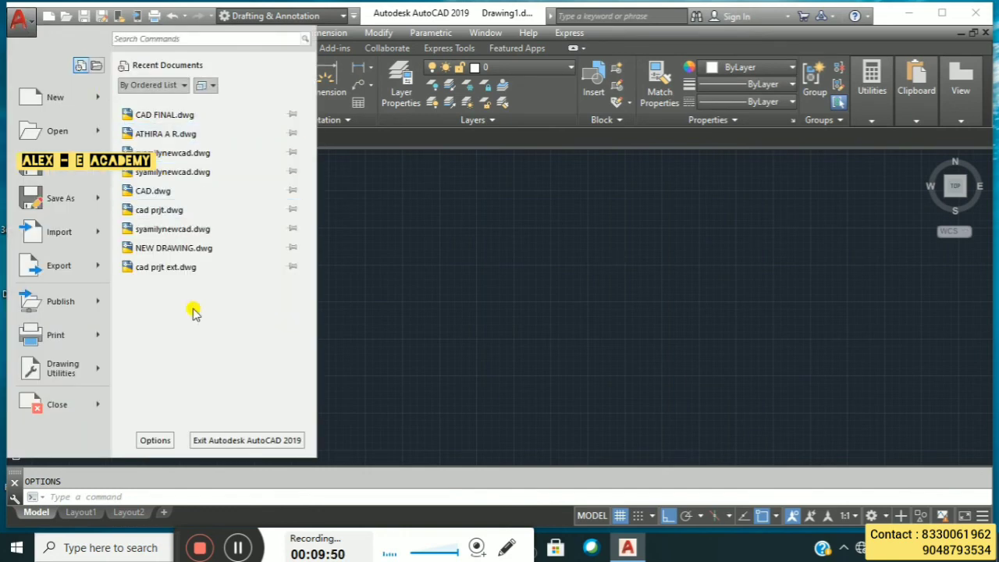
left_click(158, 440)
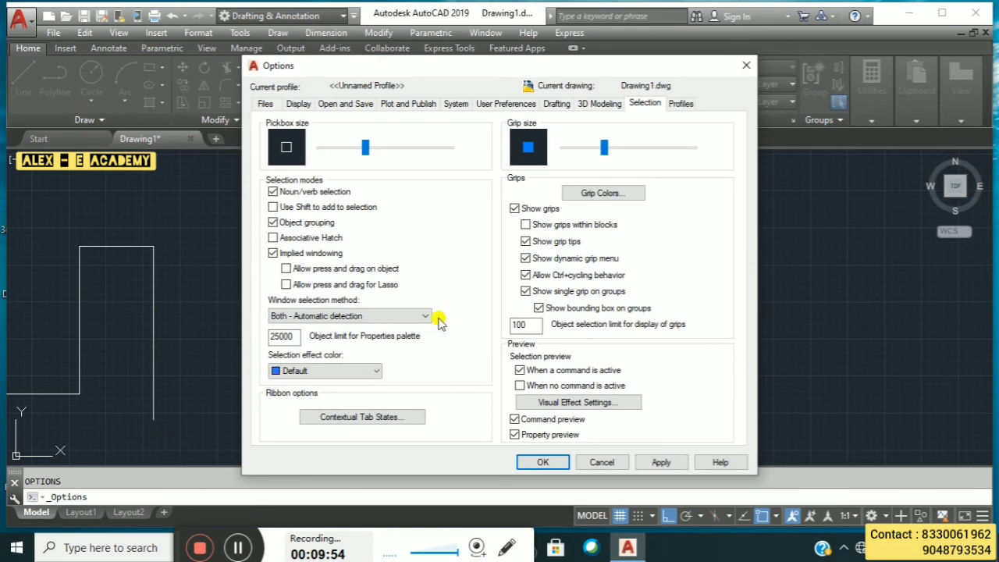
left_click(747, 66)
Open the Options from the Drafting Settings, disable Display File Tabs, apply the change, and close both dialogs
type("ds")
key("Return")
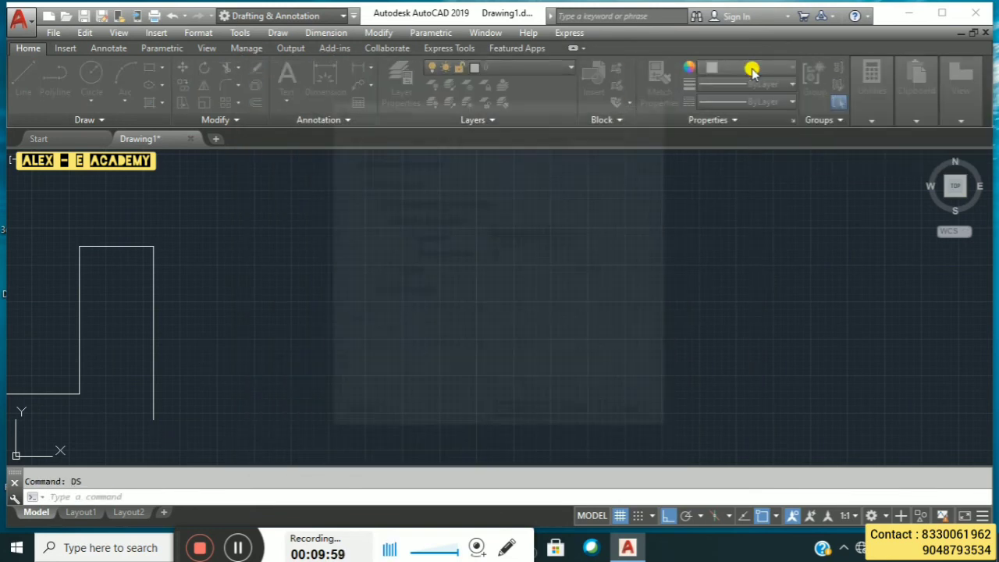
left_click(357, 415)
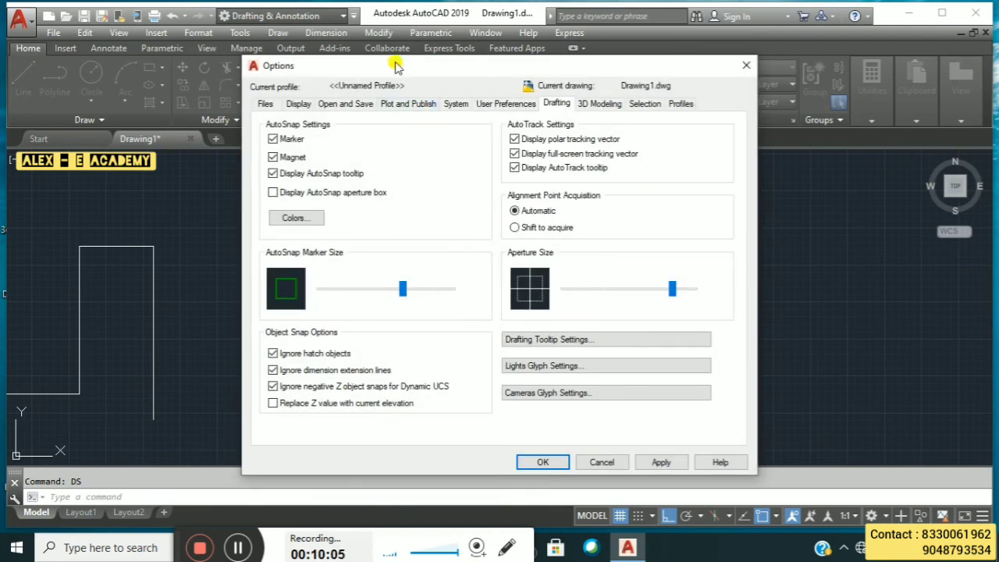
left_click(299, 105)
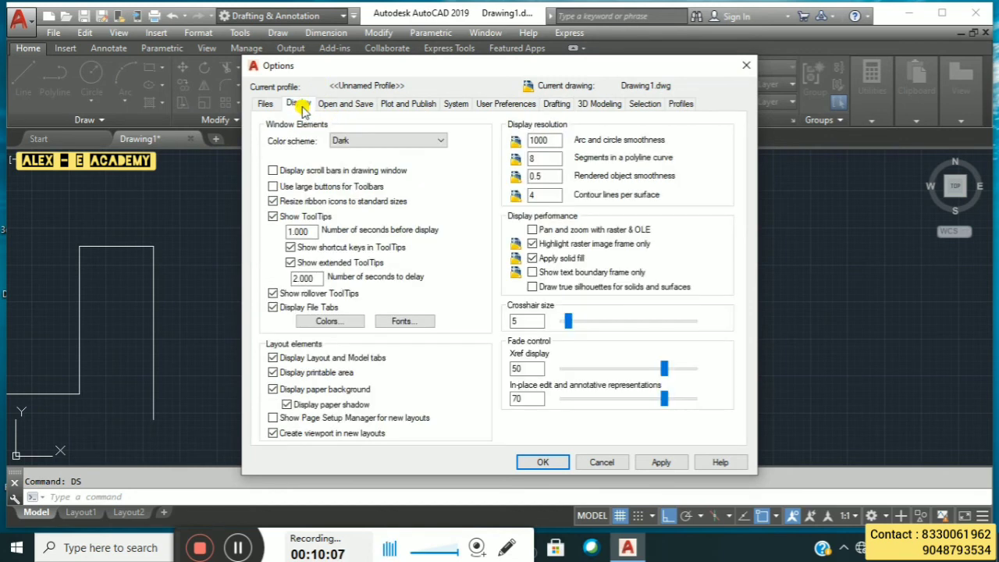
left_click(273, 311)
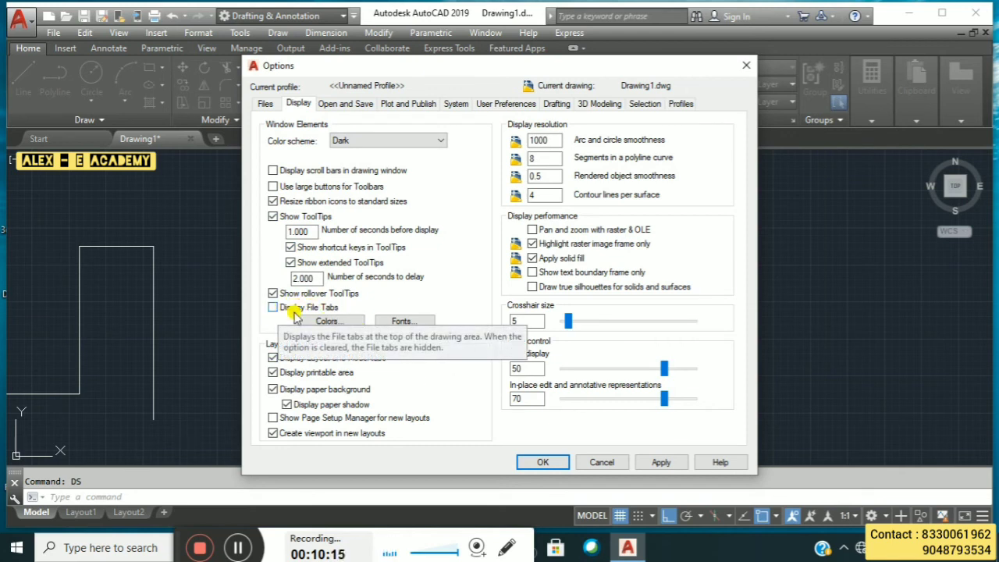
left_click(662, 462)
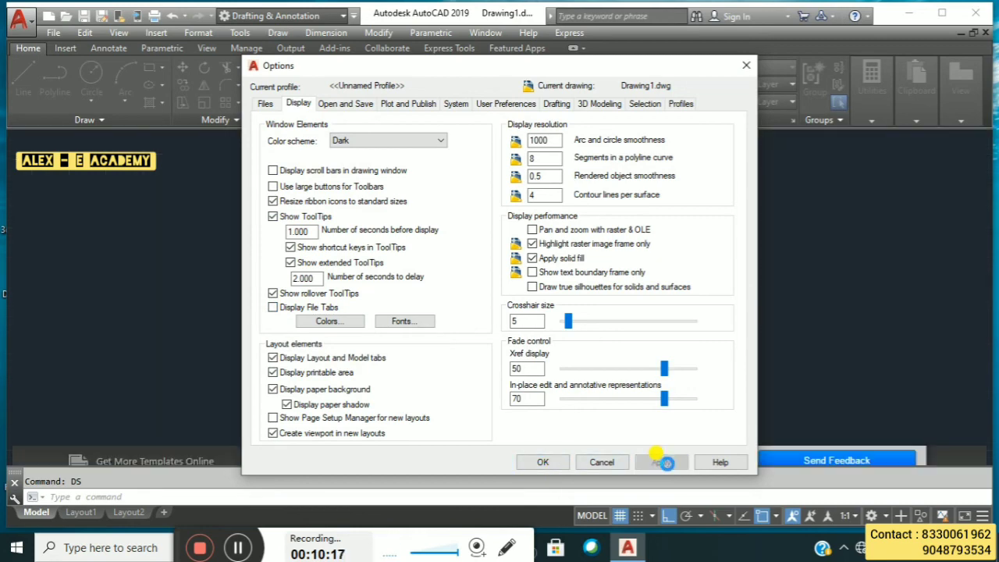
left_click(544, 462)
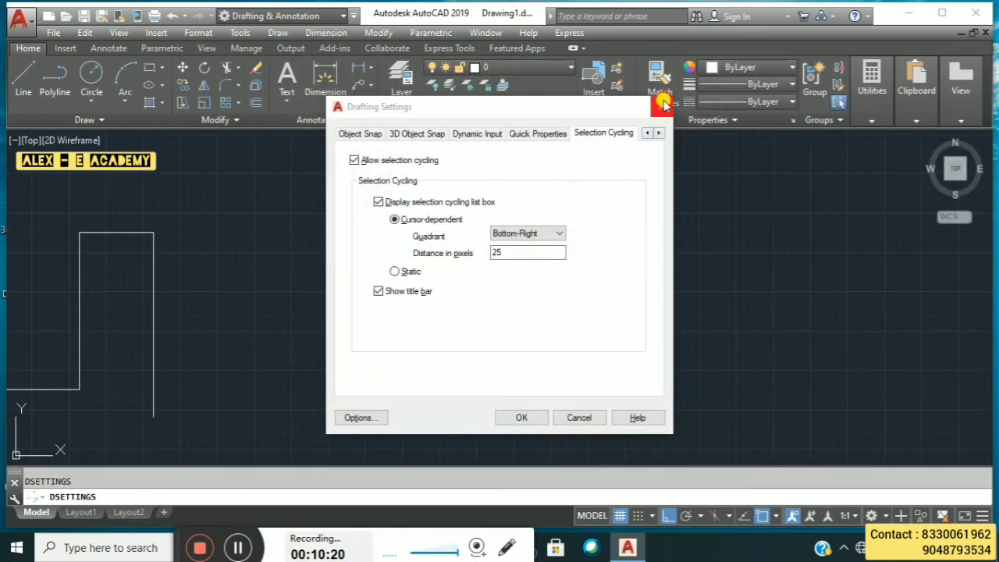
left_click(660, 107)
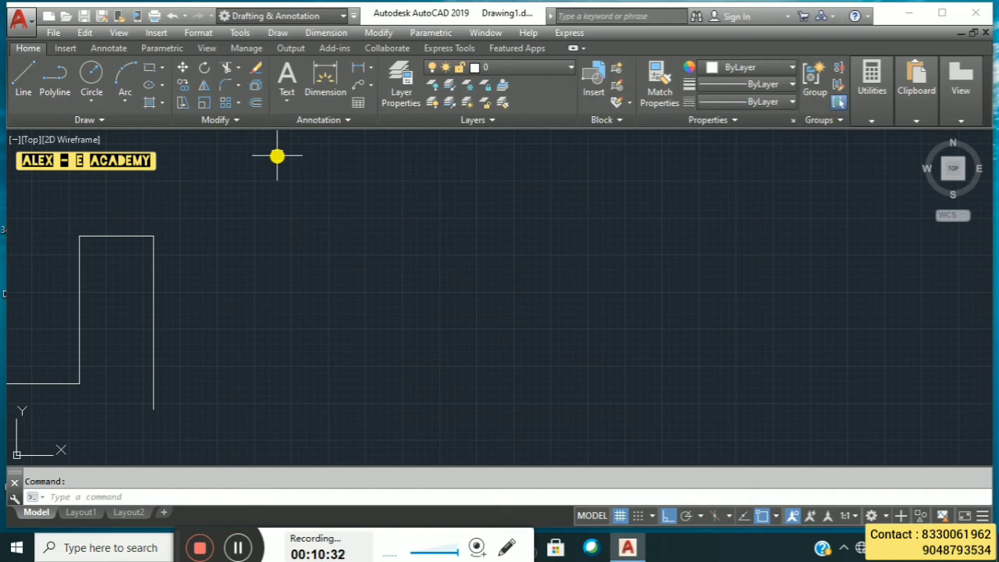
Reopen the Options with the OP command, enable Display File Tabs, and apply the change
type("OP")
key("Return")
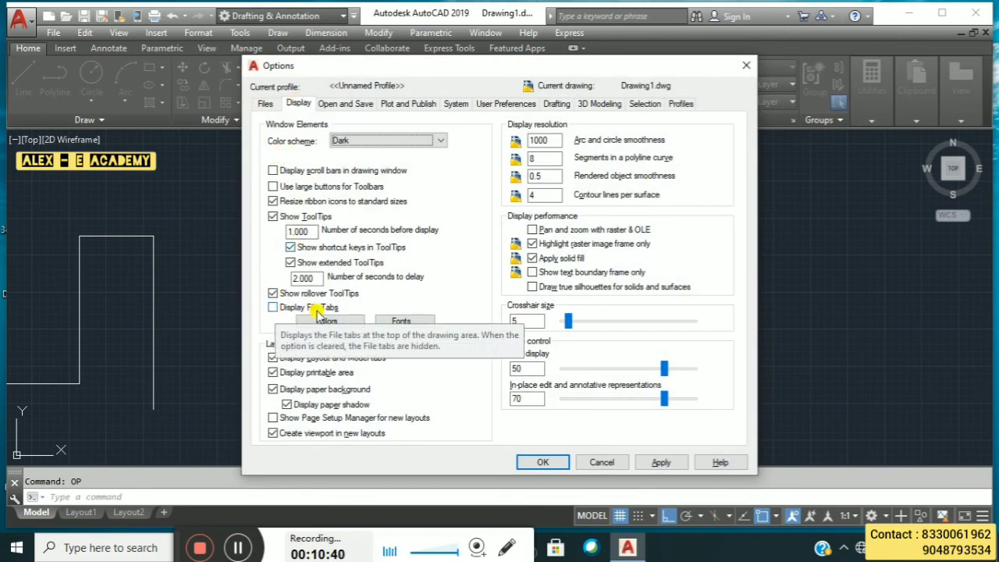
left_click(273, 307)
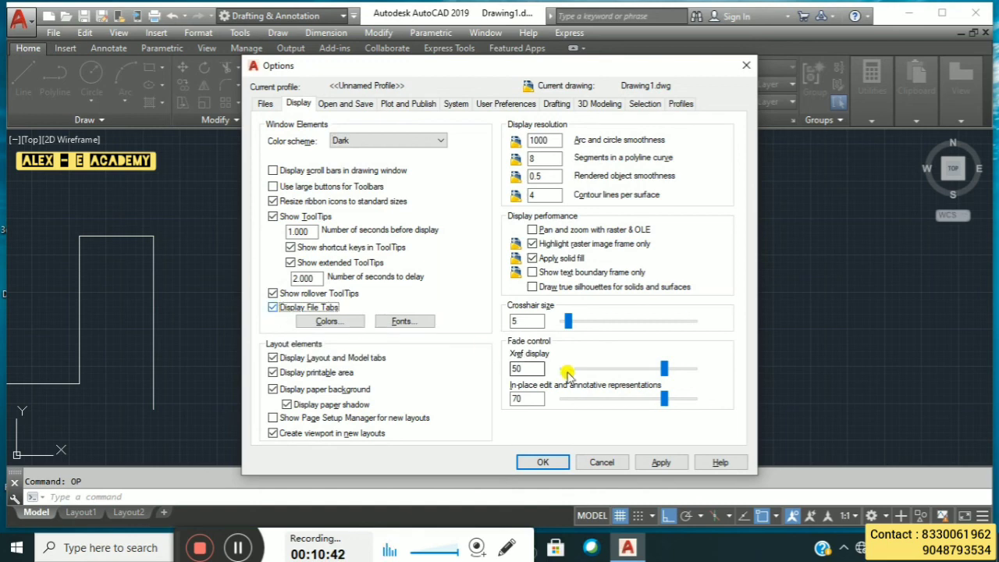
left_click(656, 460)
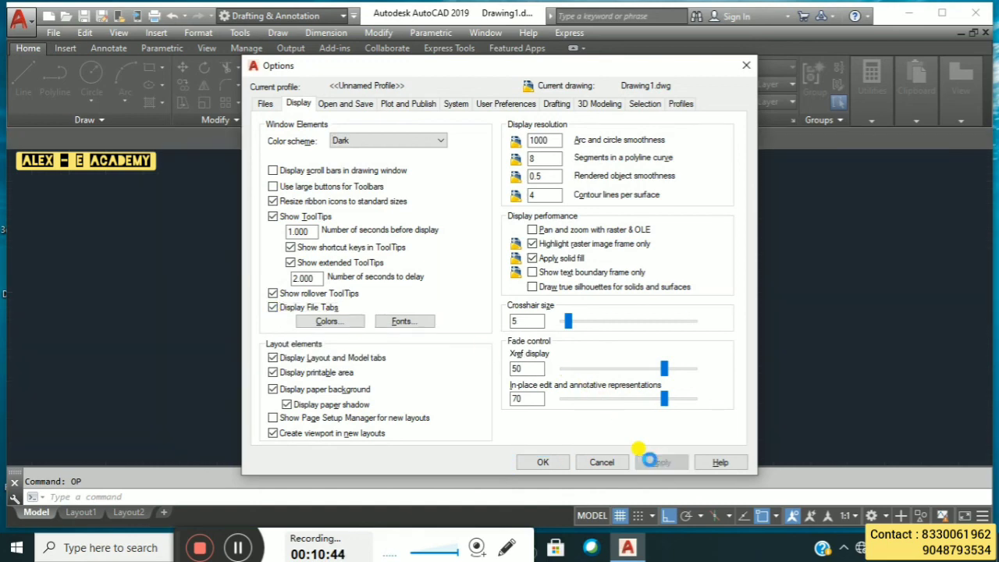
left_click(542, 462)
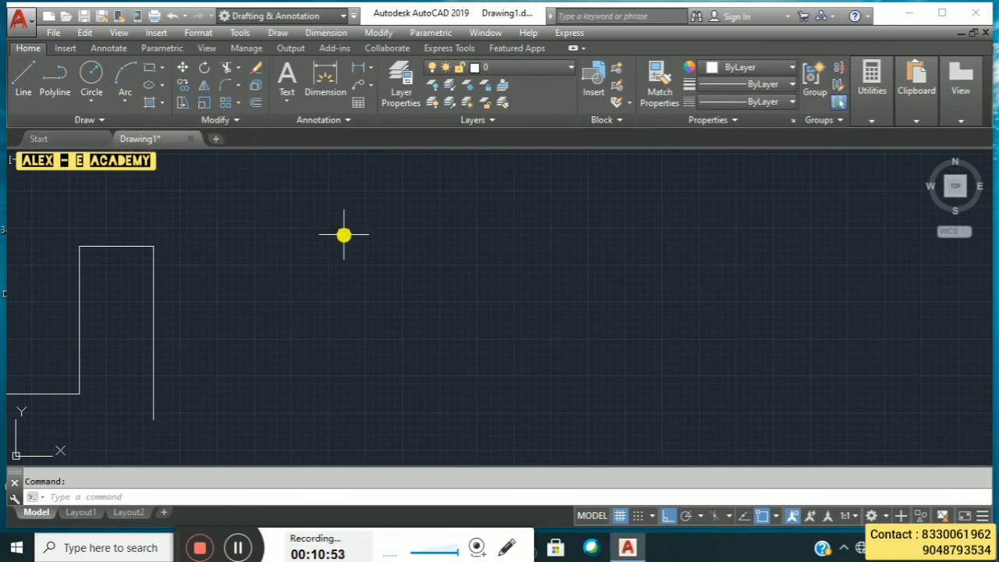
Reduce the AutoSnap marker size and the aperture size in the Drafting options, and apply the changes
type("op")
key("Return")
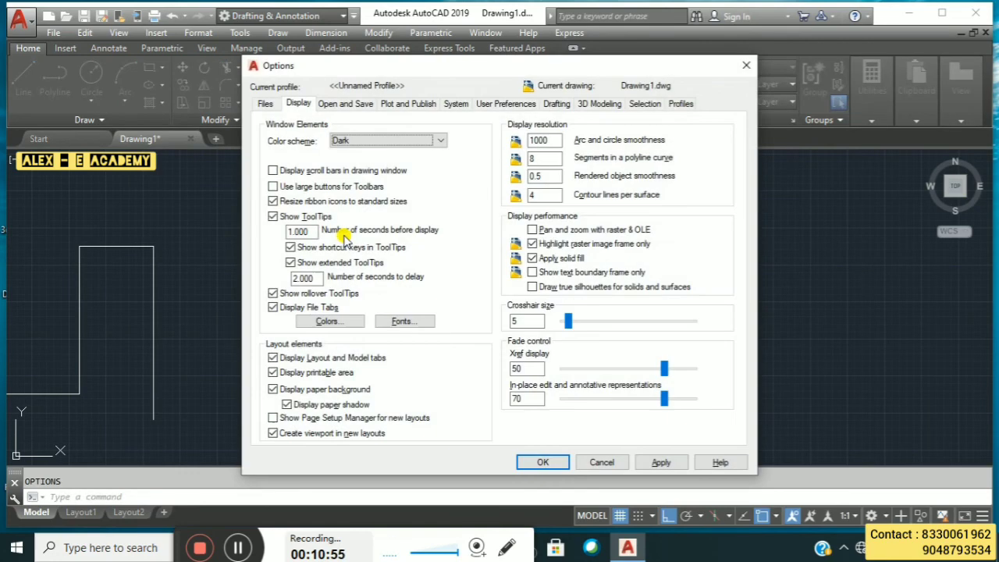
left_click(557, 104)
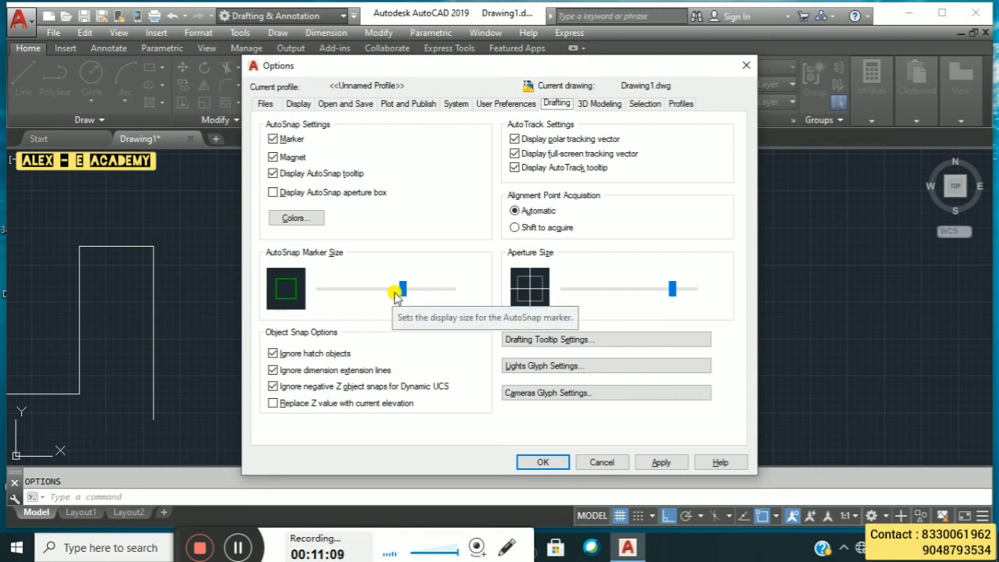
left_click(439, 288)
left_click(343, 291)
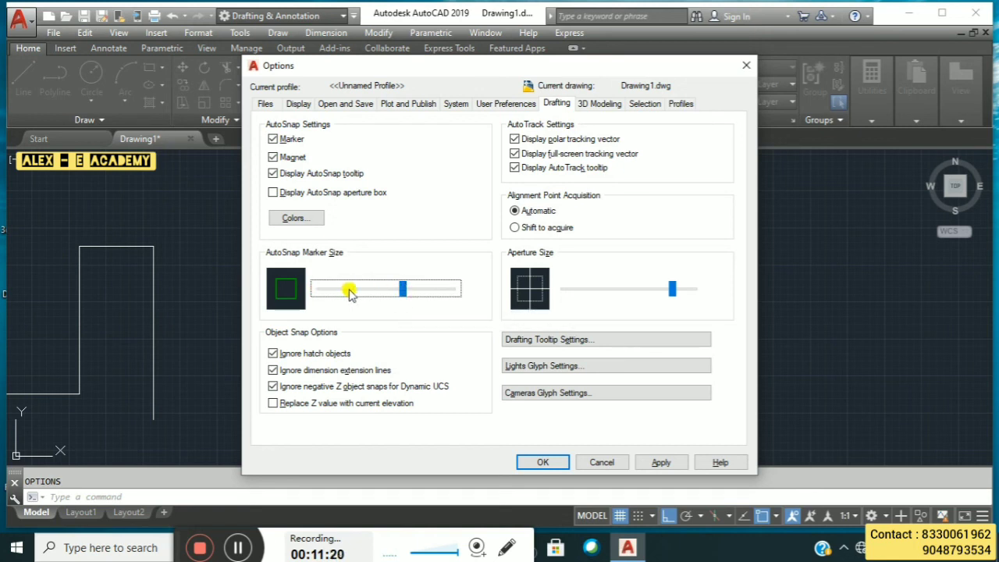
left_click(322, 292)
left_click(321, 292)
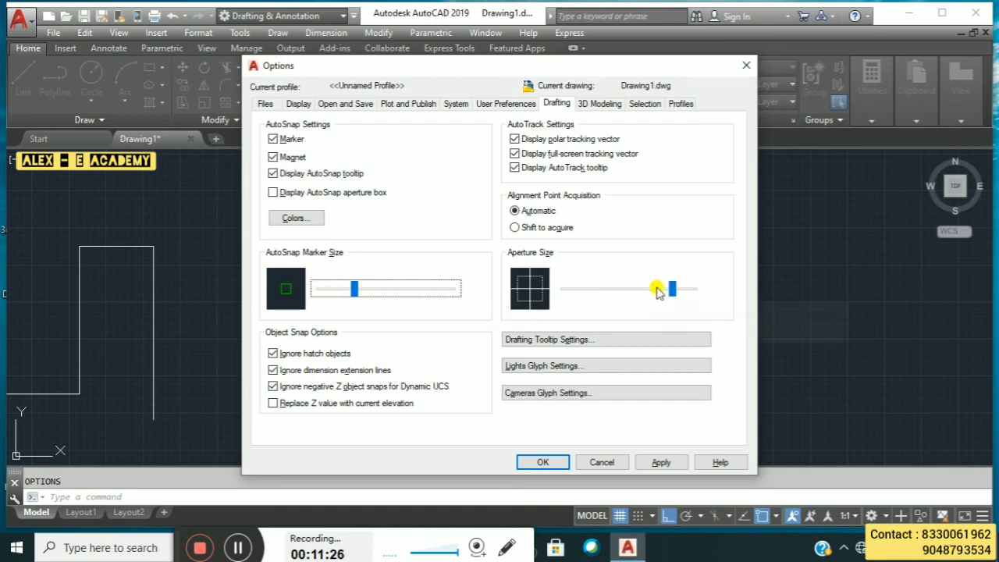
left_click(613, 289)
left_click(593, 289)
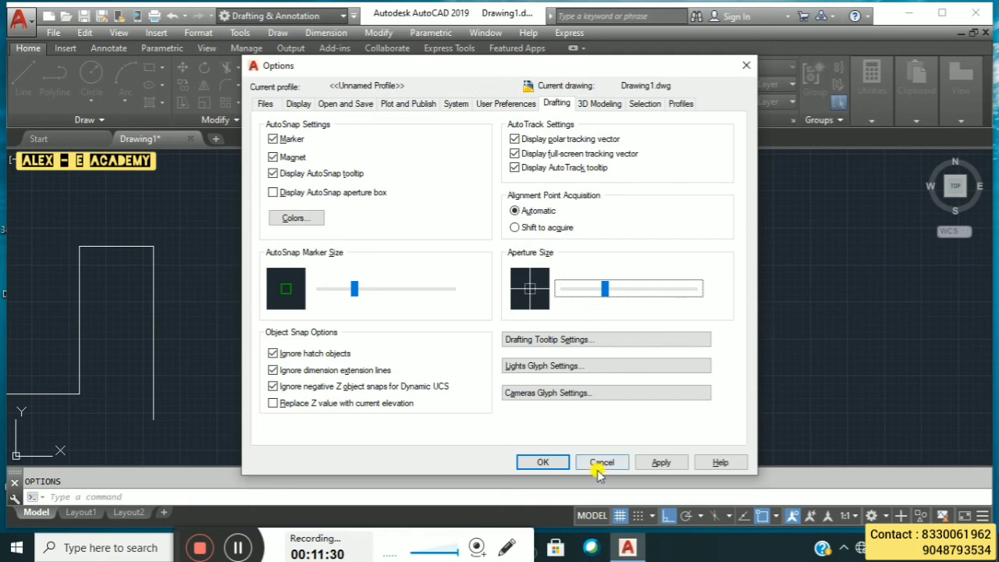
left_click(661, 464)
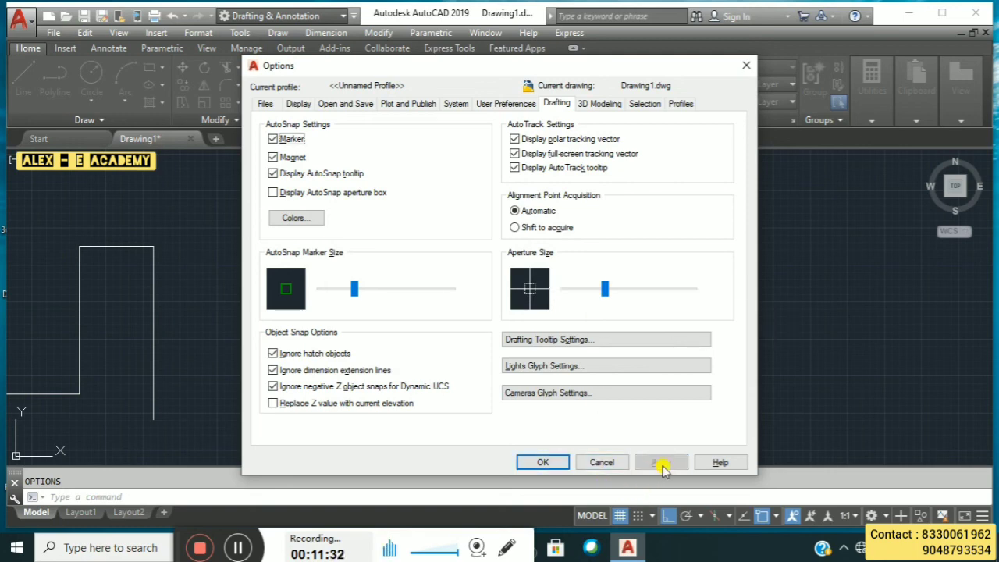
left_click(544, 462)
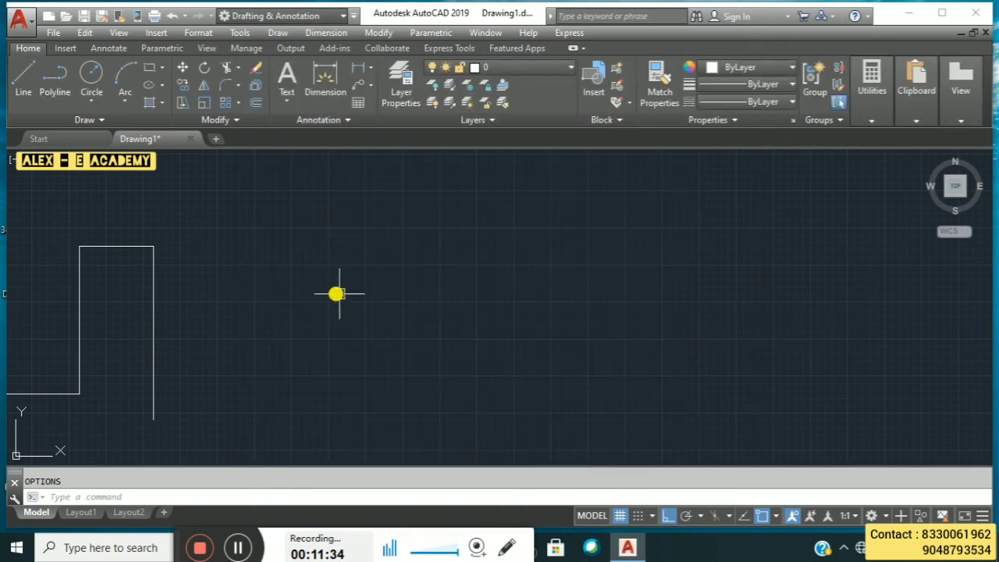
Draw a two-segment line in the empty area, with a long horizontal run followed by a shorter vertical segment downward
type("l")
key("Return")
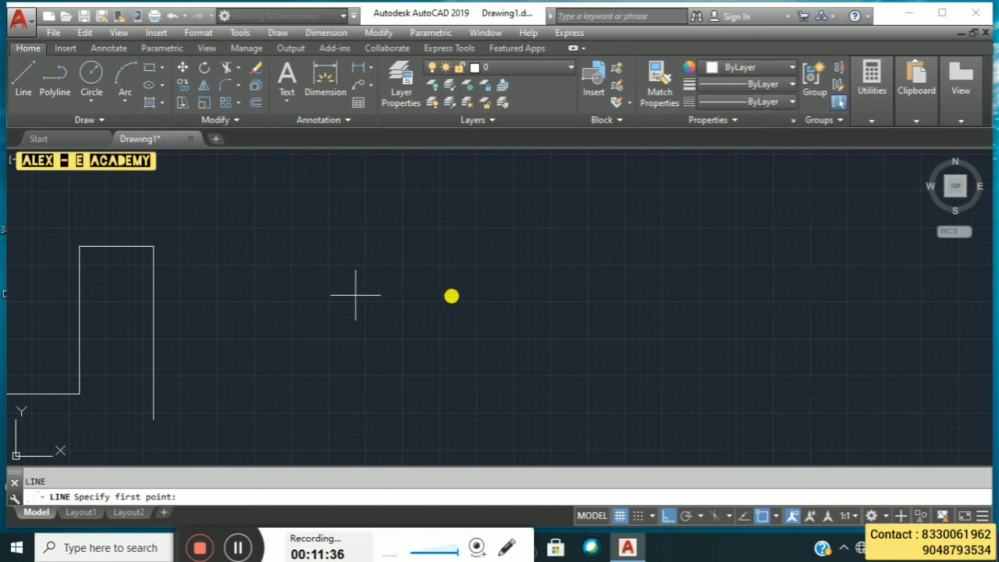
left_click(327, 295)
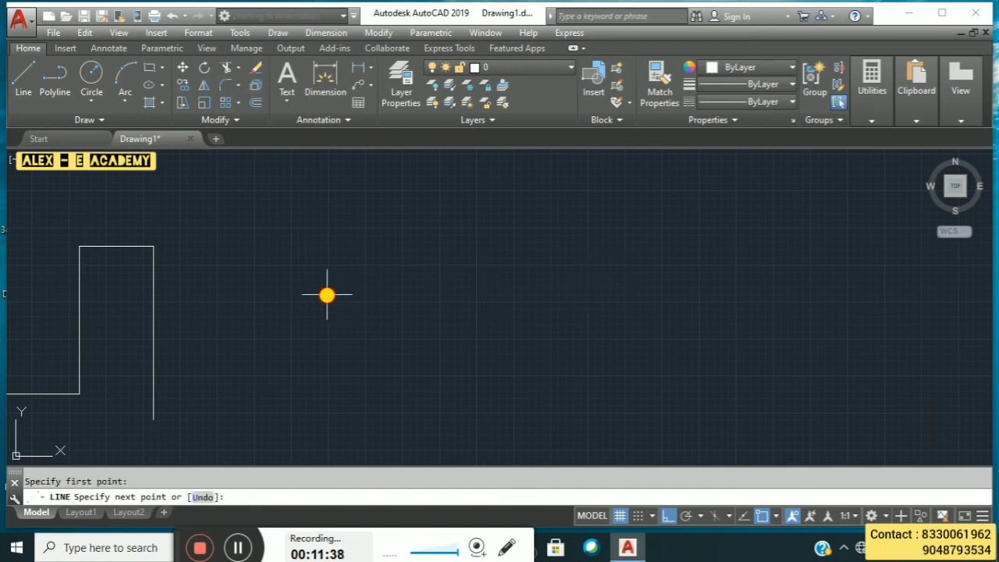
left_click(548, 295)
left_click(561, 399)
key("Escape")
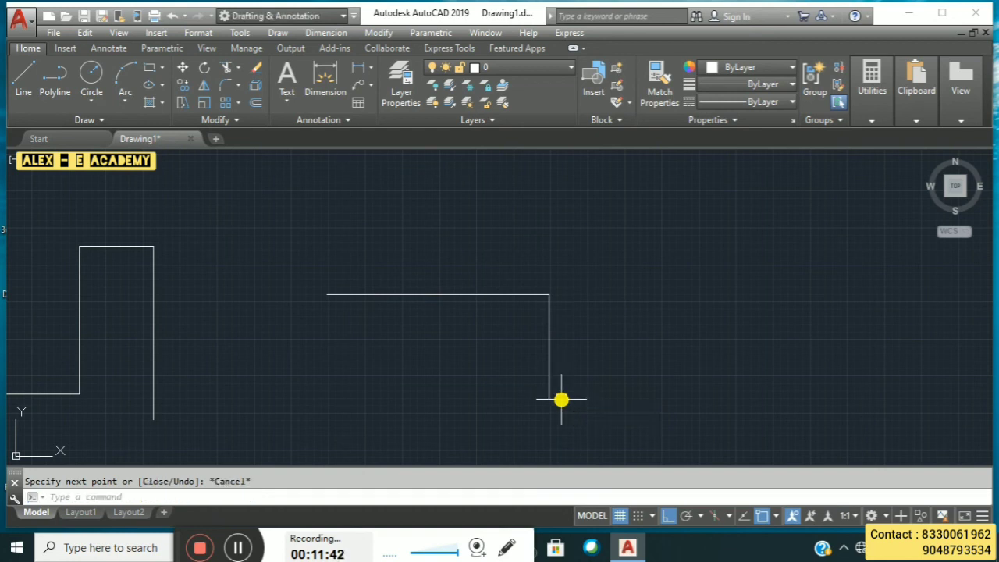
Enable the Endpoint and Midpoint object snaps, previewing the snap marker on the new line with the Line command, and cancel the command
left_click(774, 516)
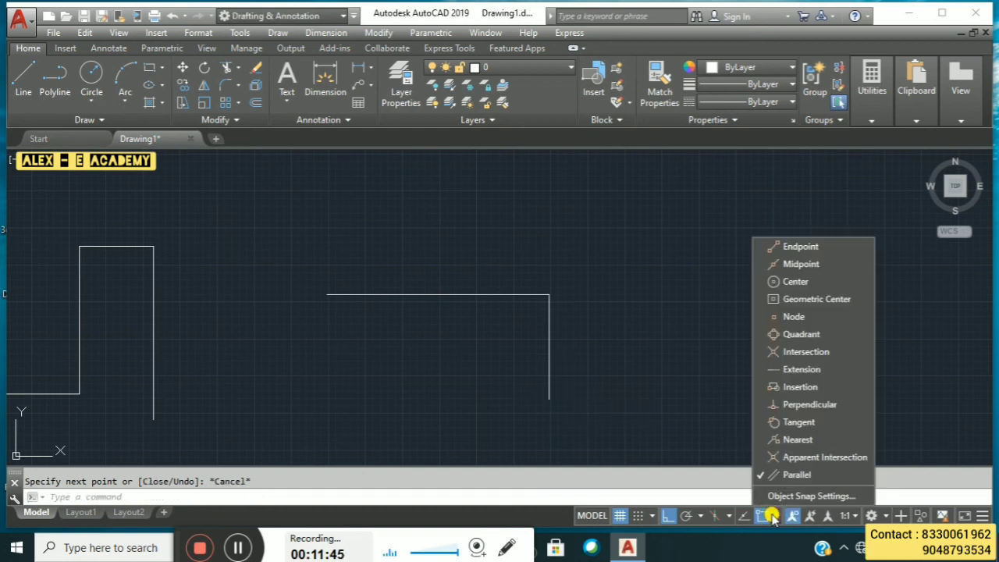
left_click(757, 246)
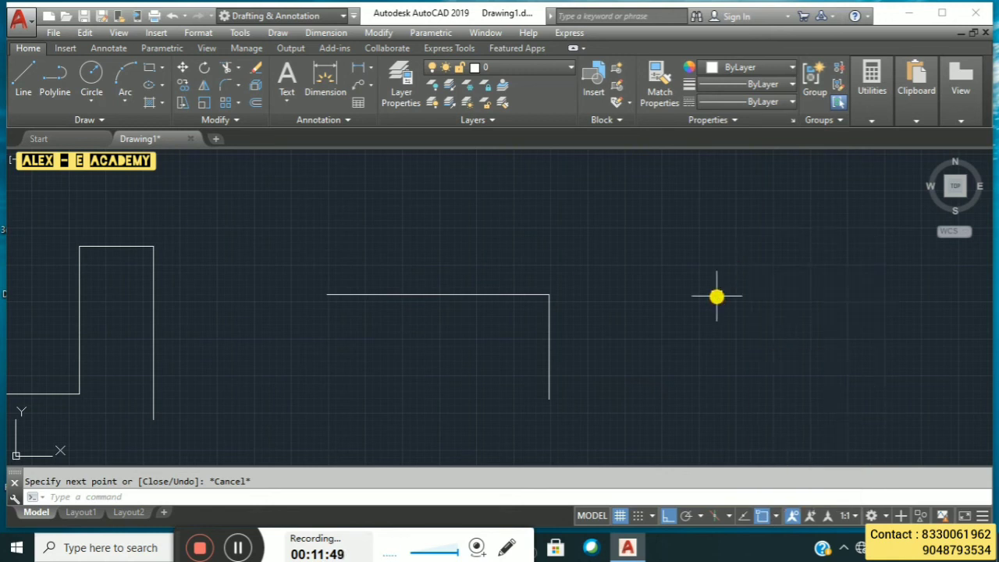
key("Return")
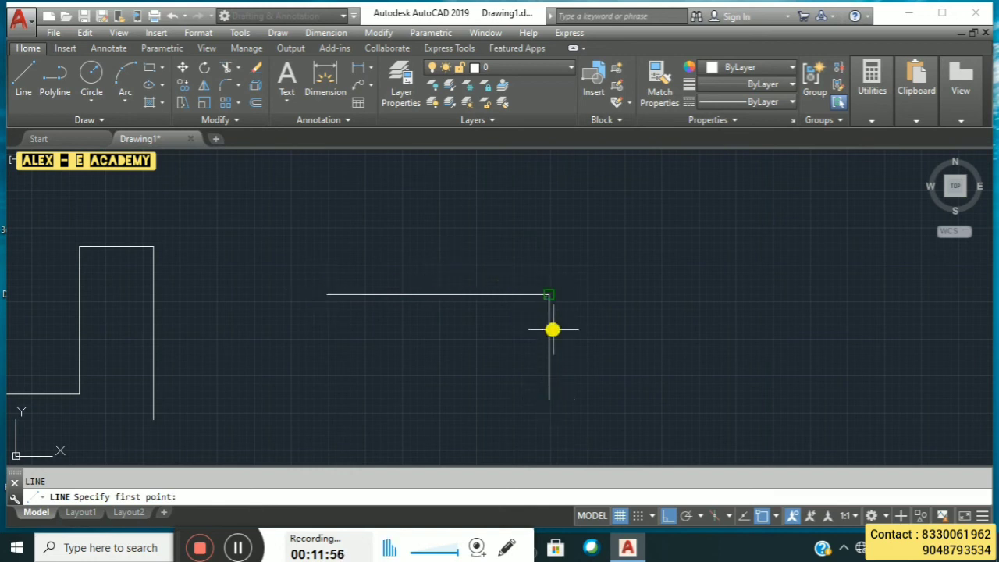
left_click(773, 516)
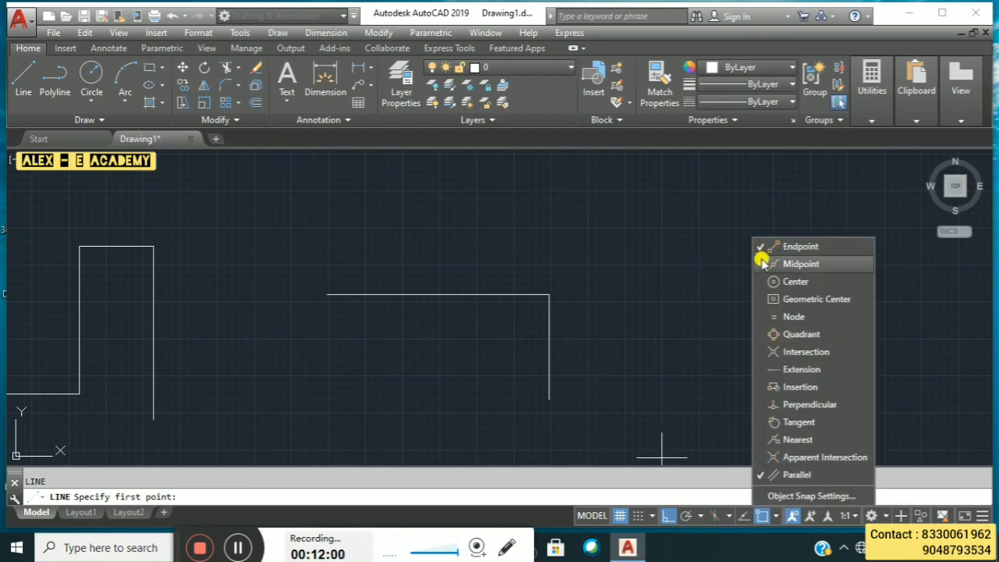
left_click(796, 264)
left_click(686, 290)
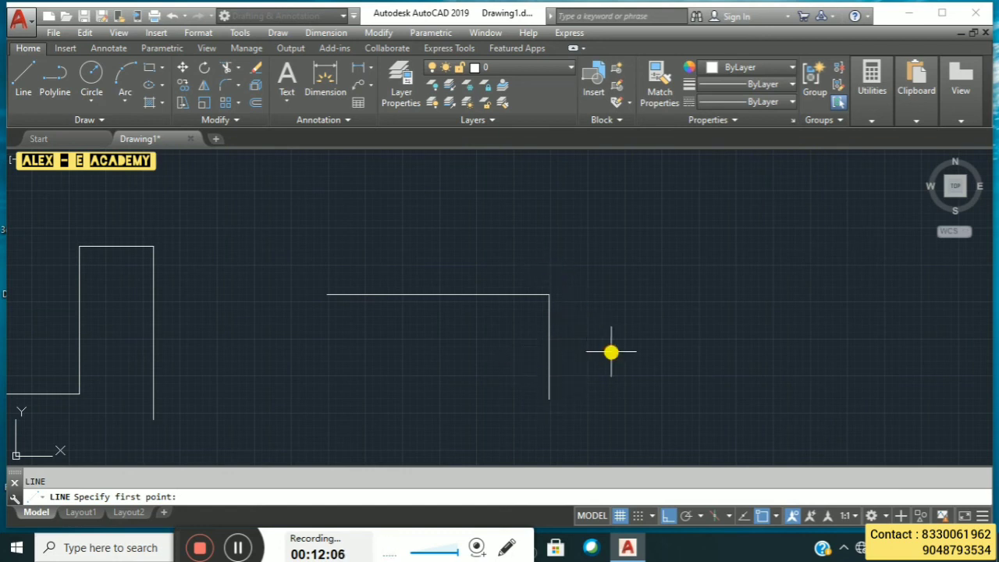
key("Return")
key("Escape")
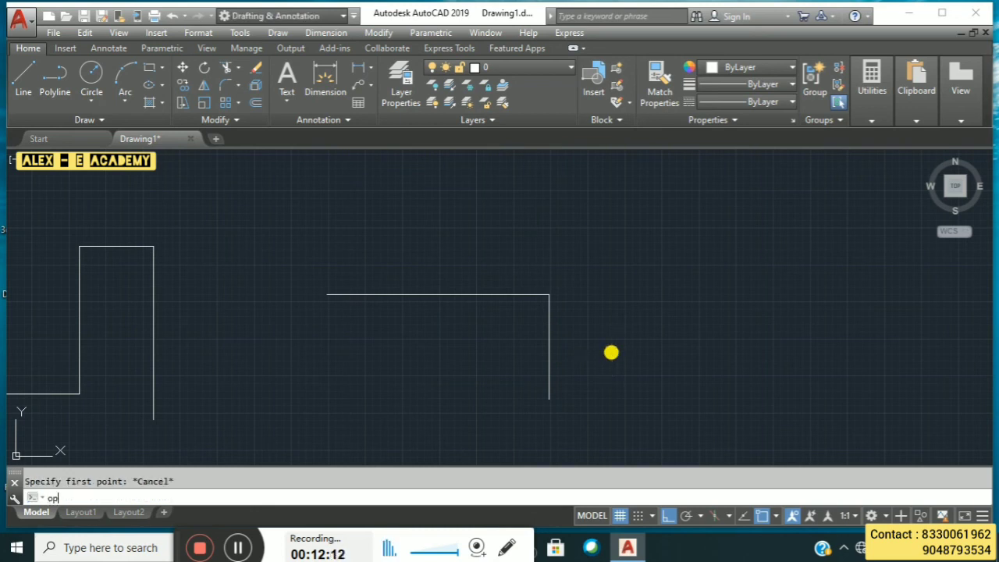
Enlarge the AutoSnap marker size and the aperture size in the Drafting options, and apply the changes
type("op")
key("Return")
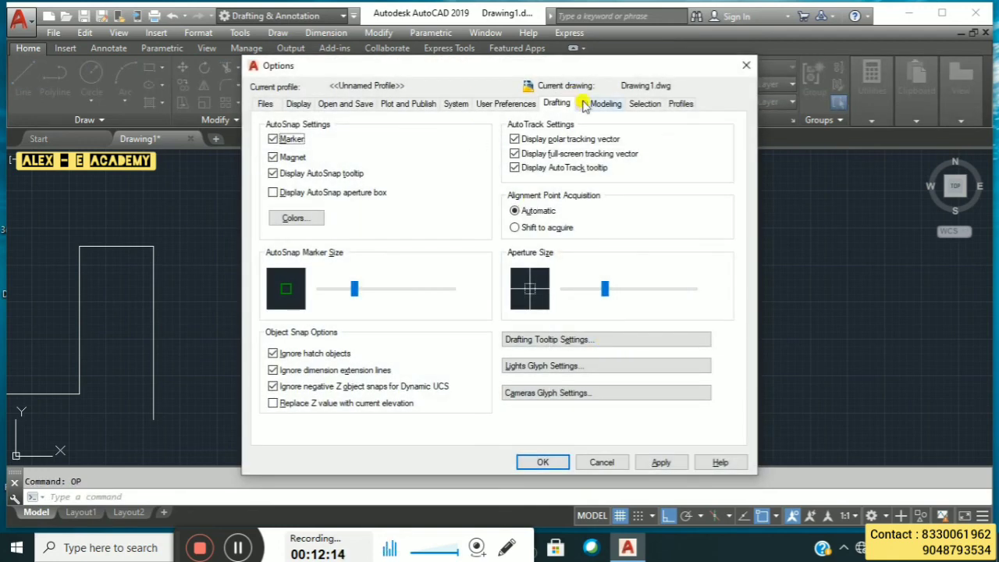
left_click_drag(351, 287, 388, 291)
left_click(642, 287)
left_click(668, 463)
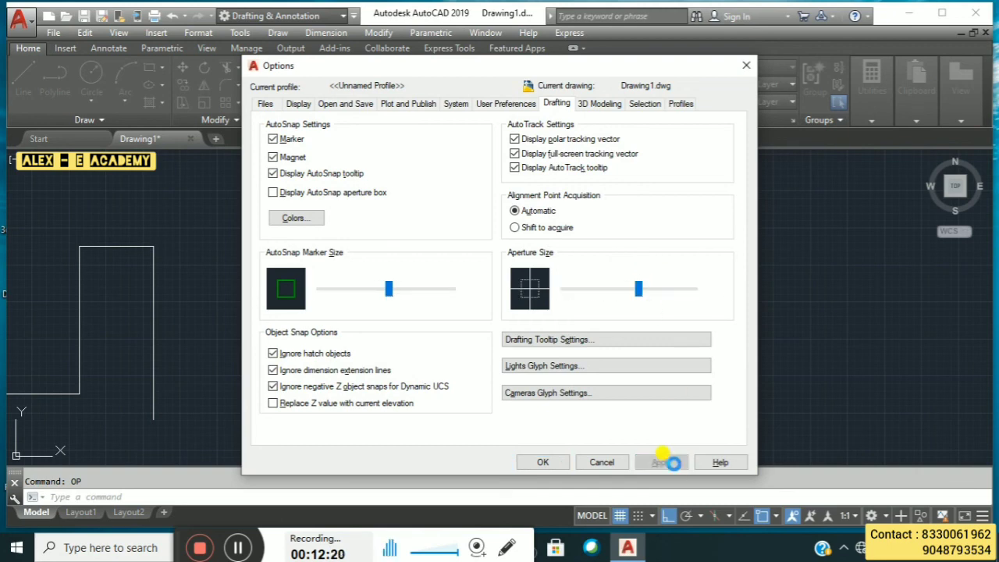
left_click(543, 462)
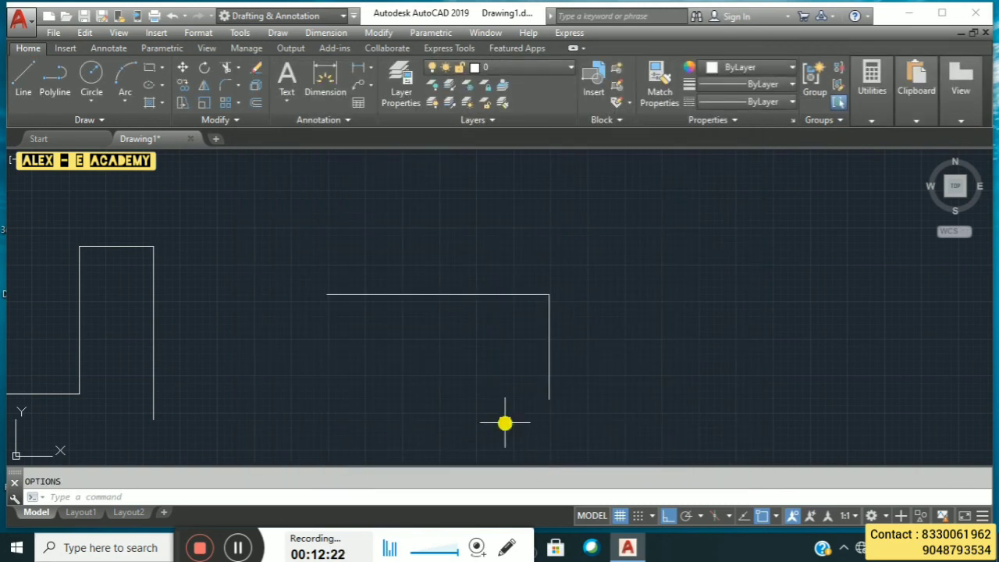
Check the snap marker size at the new line's corner with the Line command, and cancel without drawing
type("l")
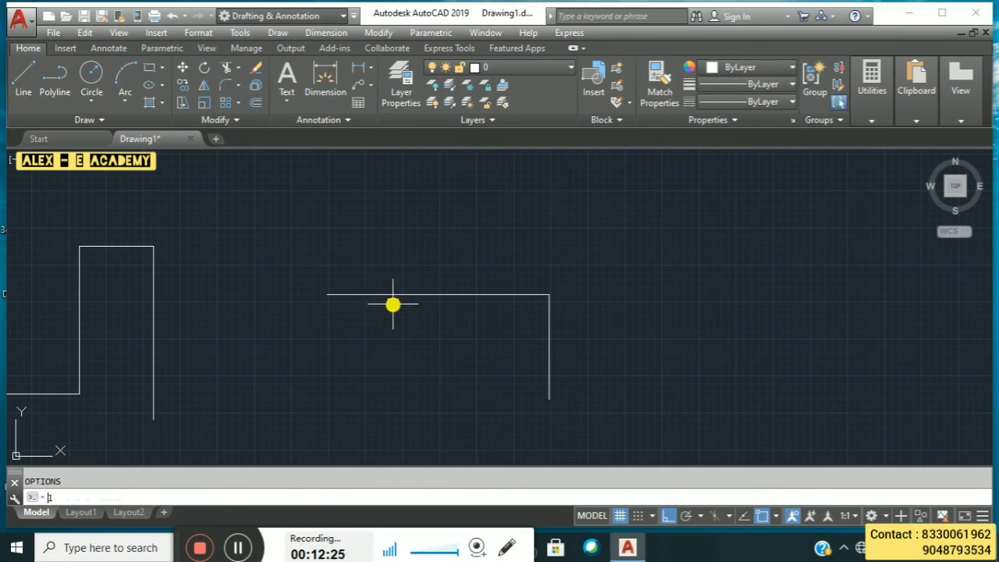
key("Return")
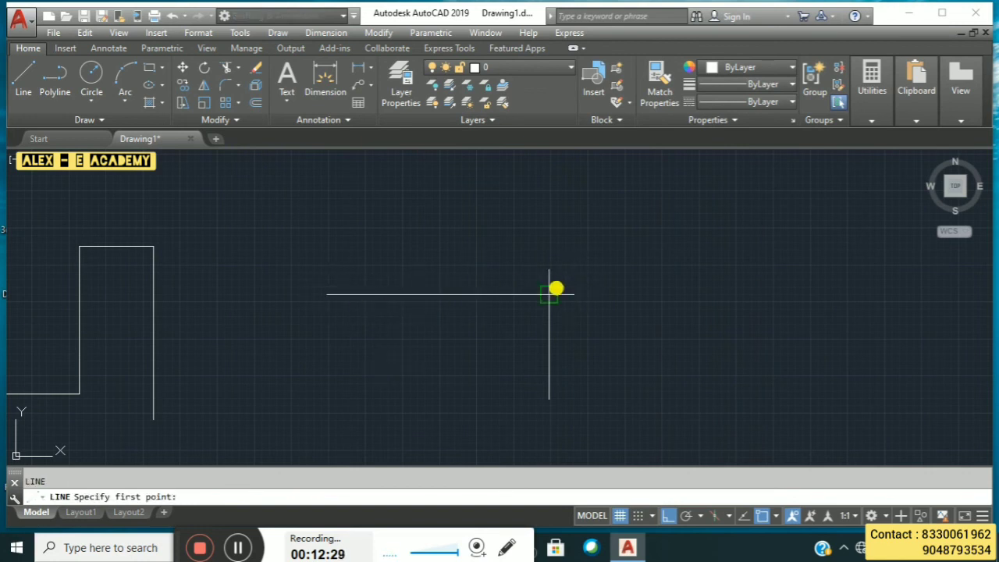
key("Escape")
Open the Selection options and enlarge the pickbox size to its maximum
type("o")
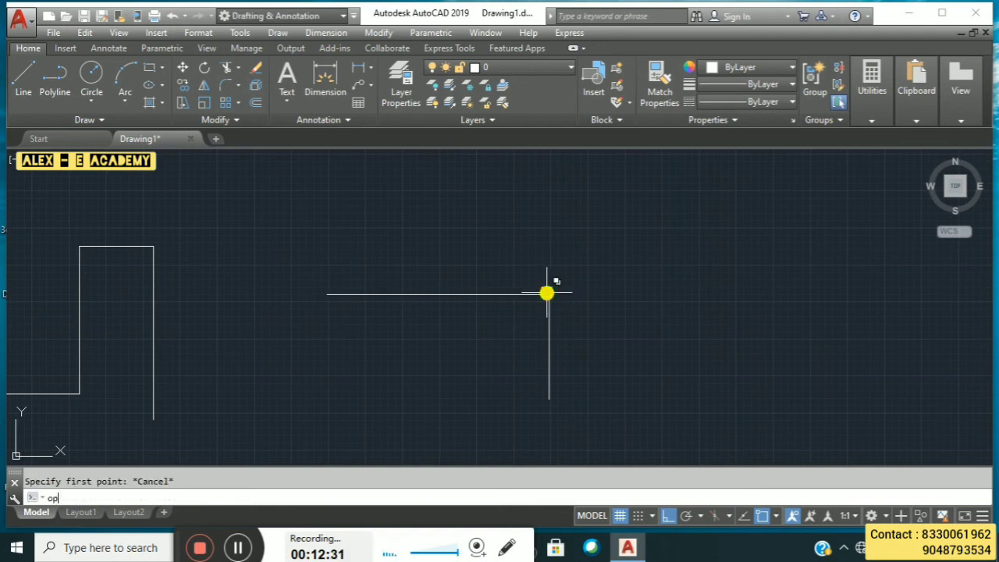
type("p")
key("Return")
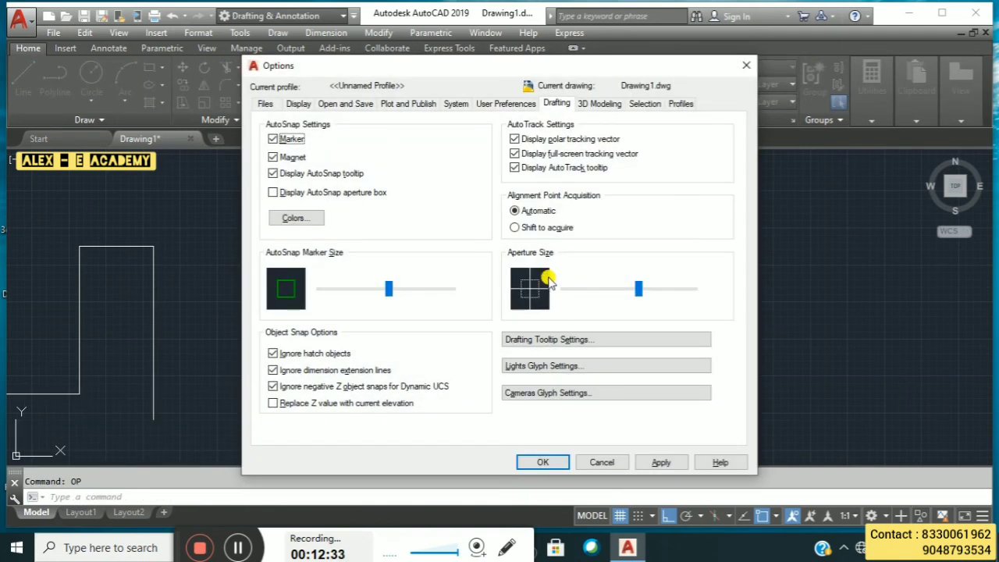
left_click(644, 105)
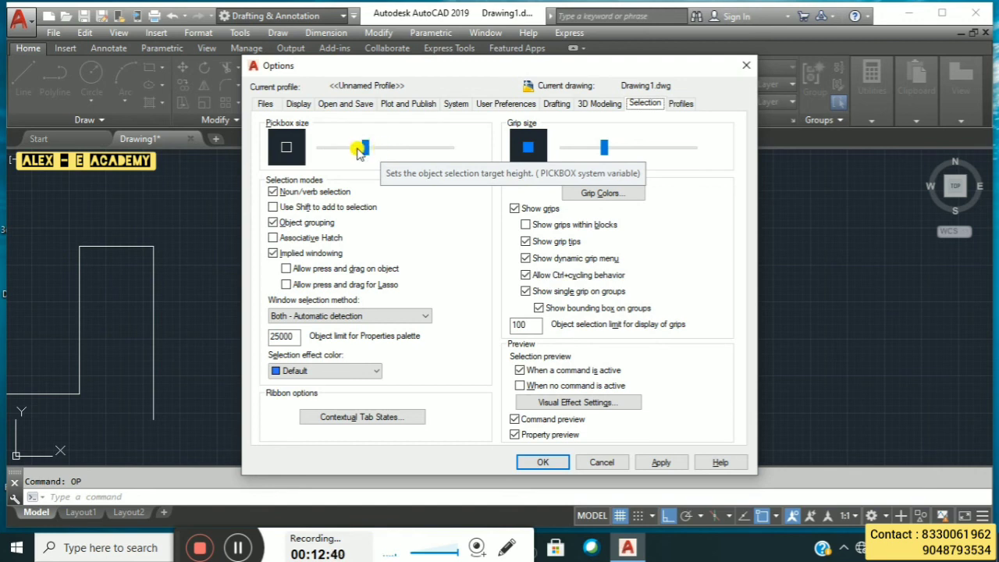
left_click(425, 149)
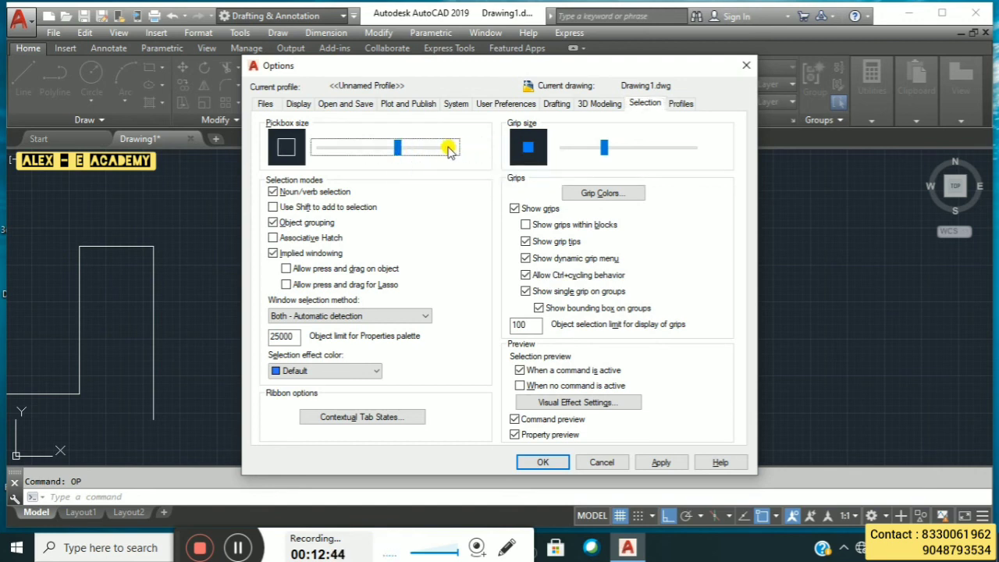
left_click(449, 148)
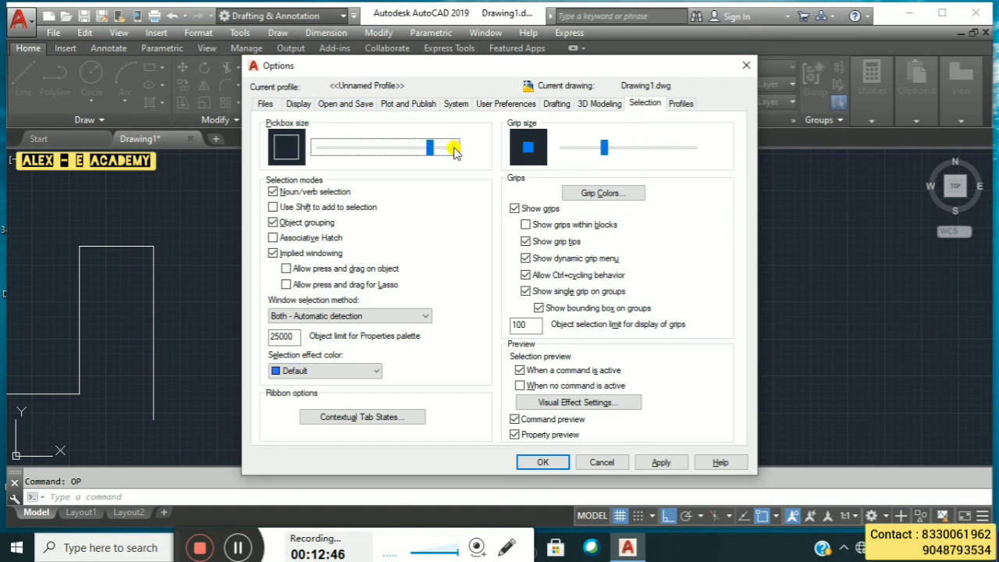
left_click(451, 148)
Enlarge the grip size to its maximum, apply the selection settings, and close the Options dialog
left_click(663, 148)
left_click(684, 149)
left_click(686, 149)
left_click(686, 149)
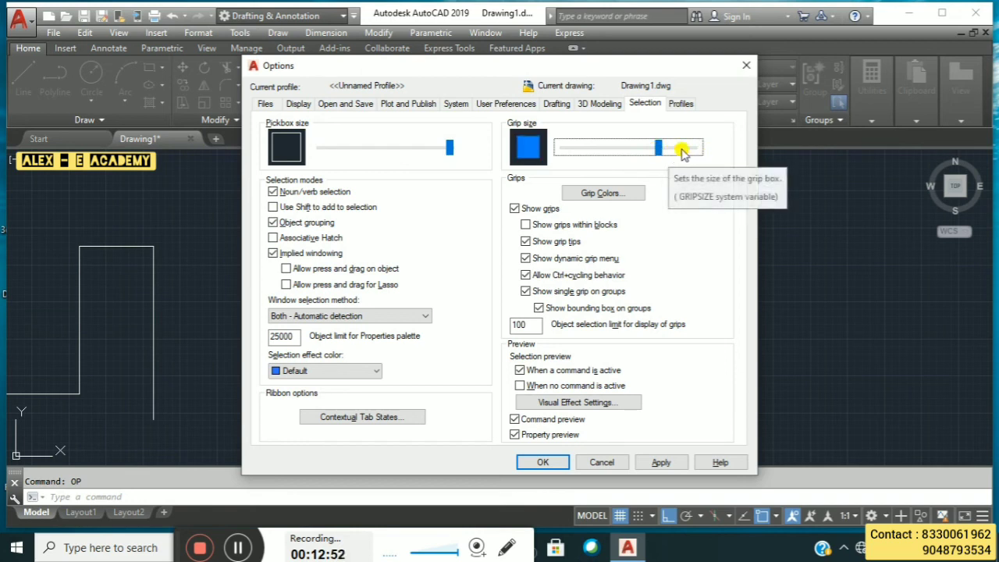
left_click(683, 149)
left_click(647, 463)
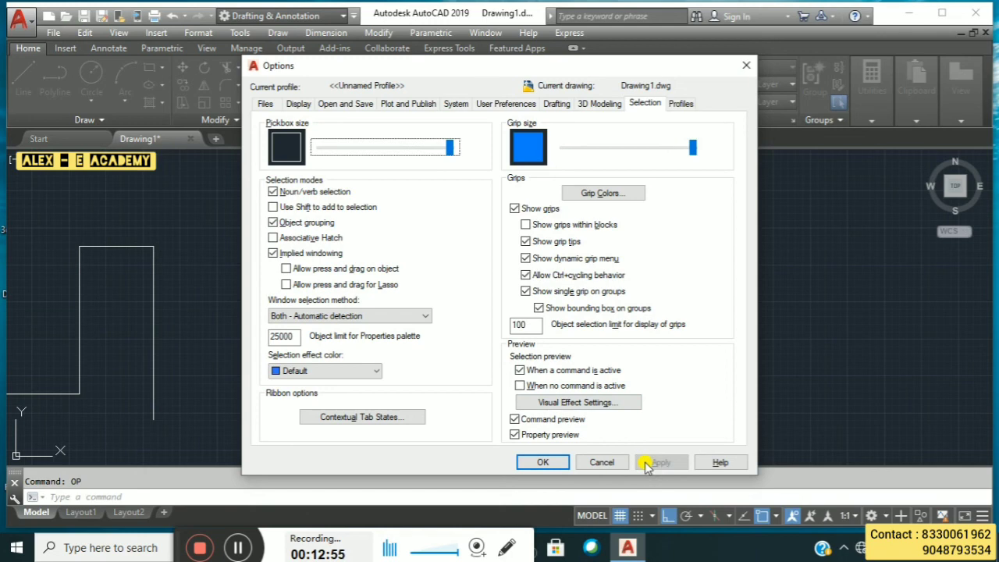
left_click(551, 463)
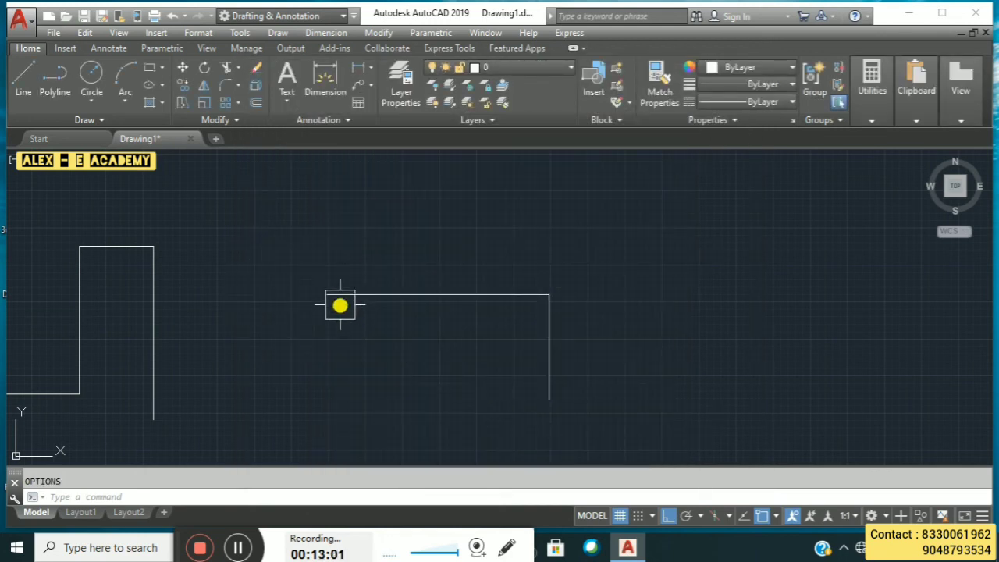
mouse_move(443, 288)
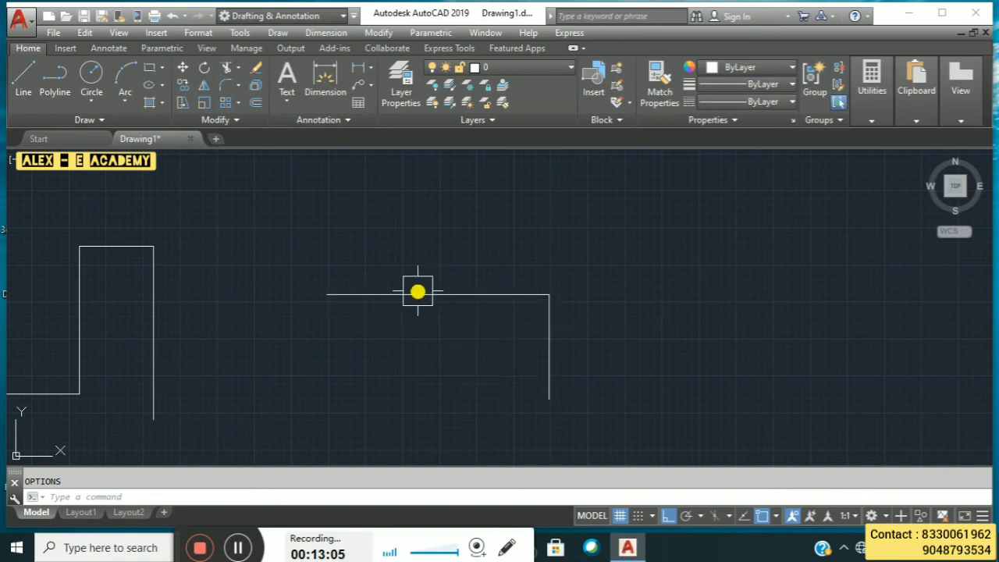